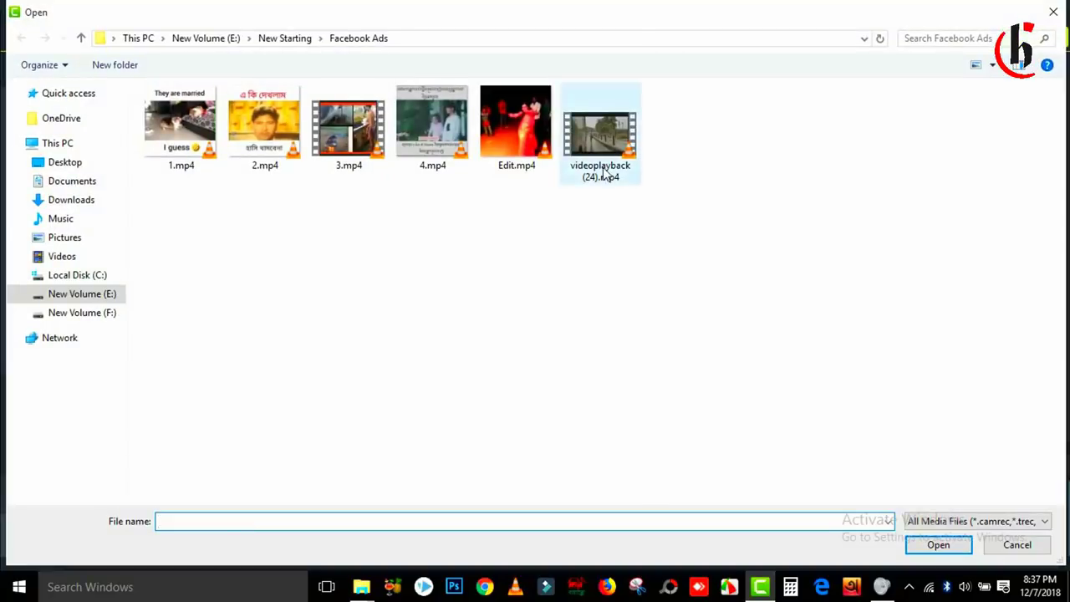
Import the video videoplayback (24).mp4 and place it at the start of Track 1
double_click(601, 170)
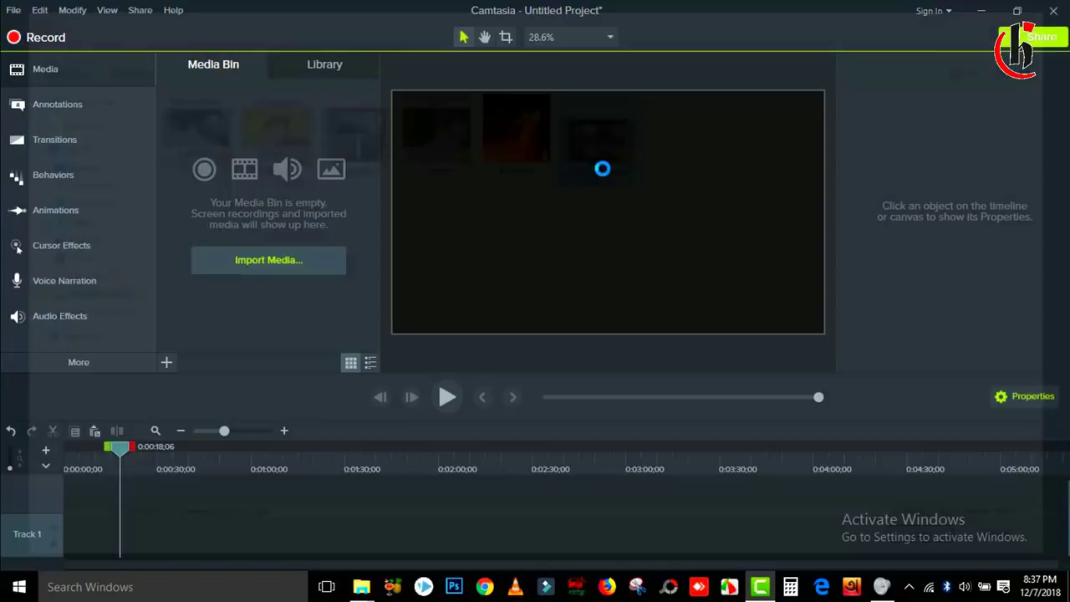
drag(227, 124, 58, 532)
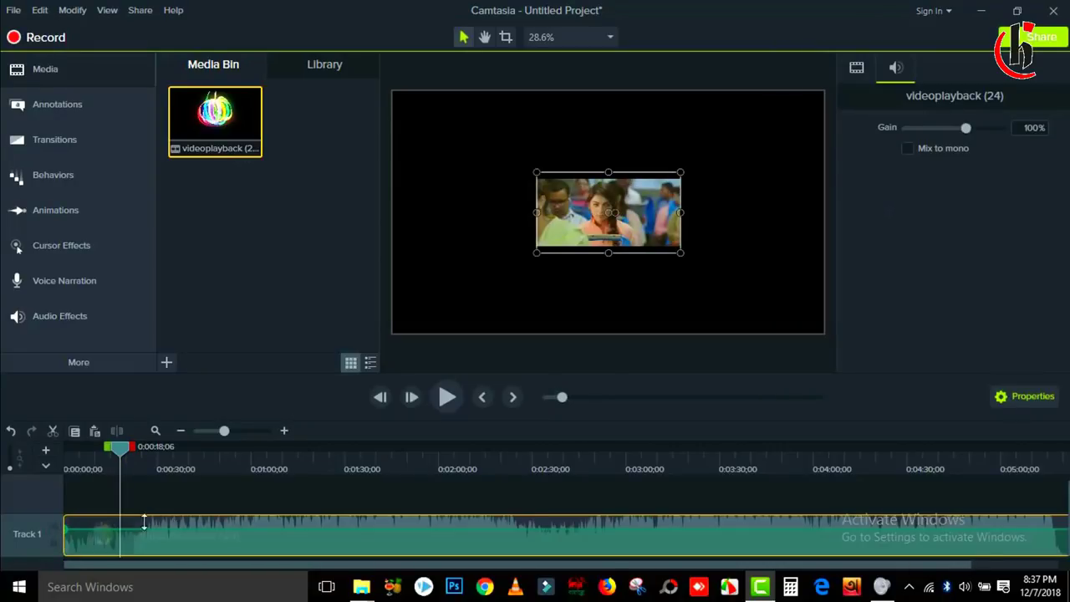
Split the clip at 0:00:24;07, delete the part before the cut and move the remainder to the start of Track 1
drag(127, 447, 139, 450)
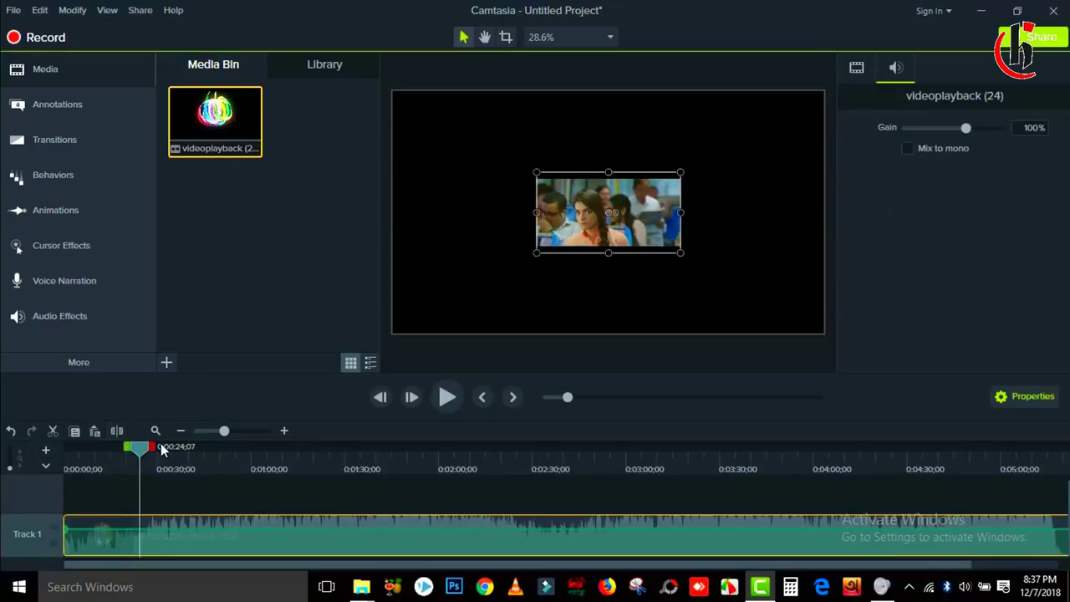
click(118, 428)
click(119, 537)
key(Delete)
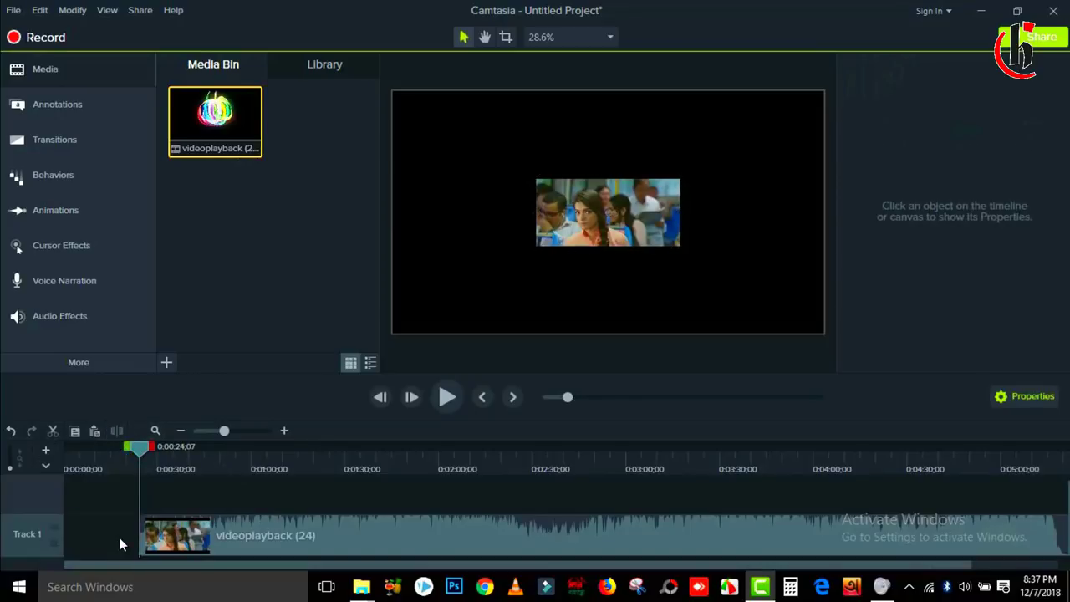
drag(205, 534, 67, 547)
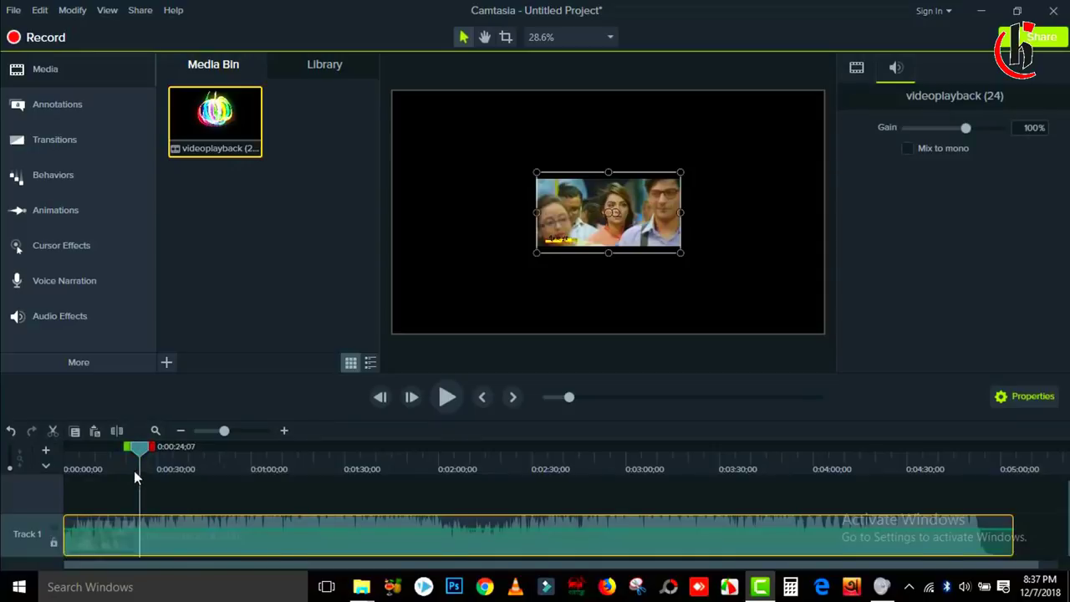
Split the clip at 0:00:28;00 and delete everything after the cut
drag(134, 450, 146, 454)
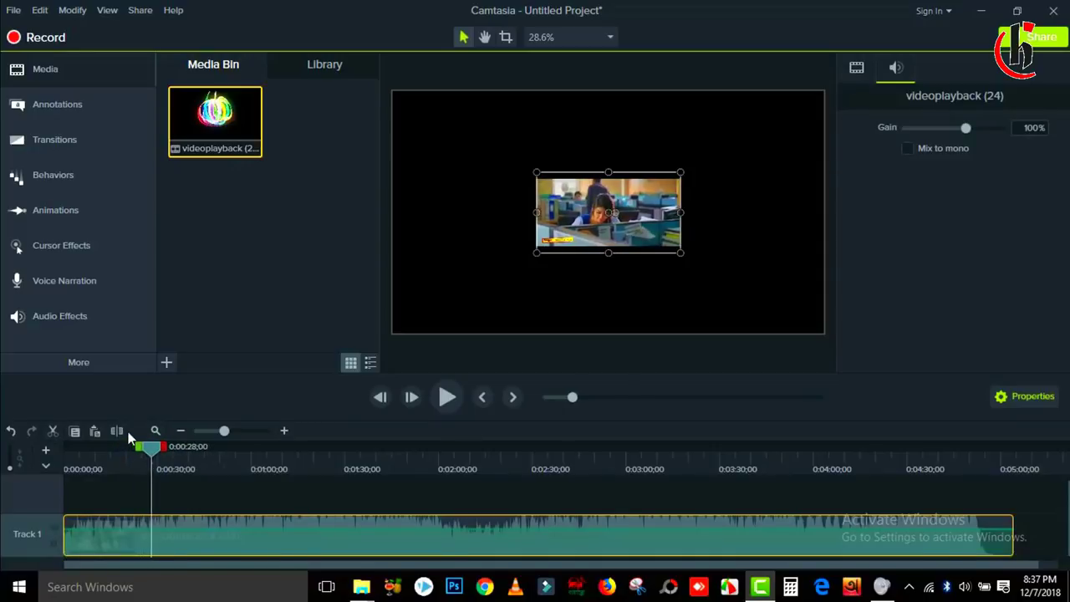
click(115, 433)
click(185, 541)
key(Delete)
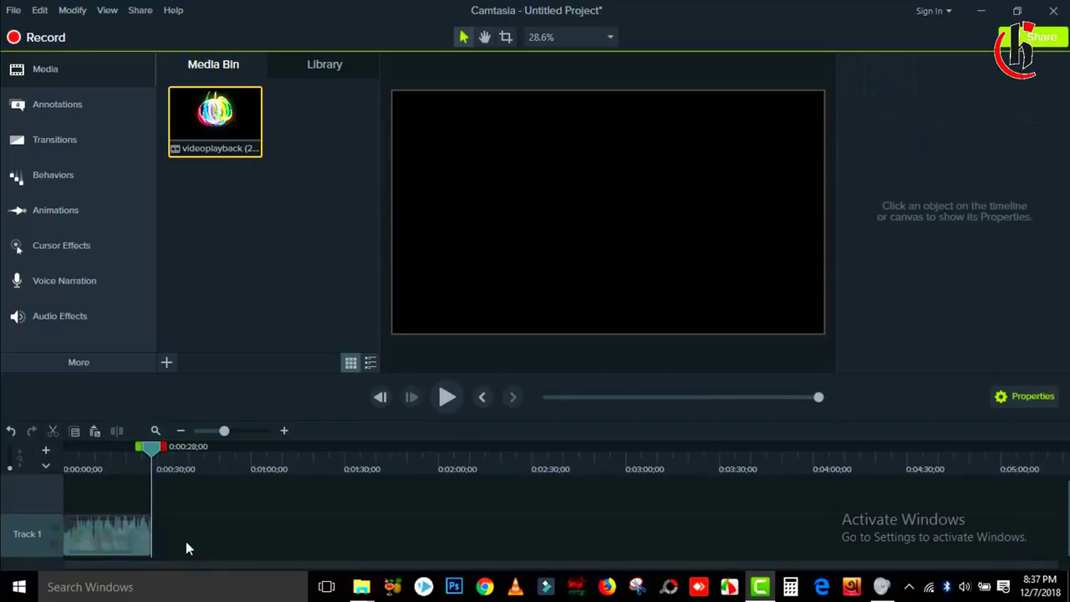
Mute the trimmed clip by setting its audio gain to 0%, and return the playhead near the start of the timeline
drag(153, 454, 94, 488)
click(105, 530)
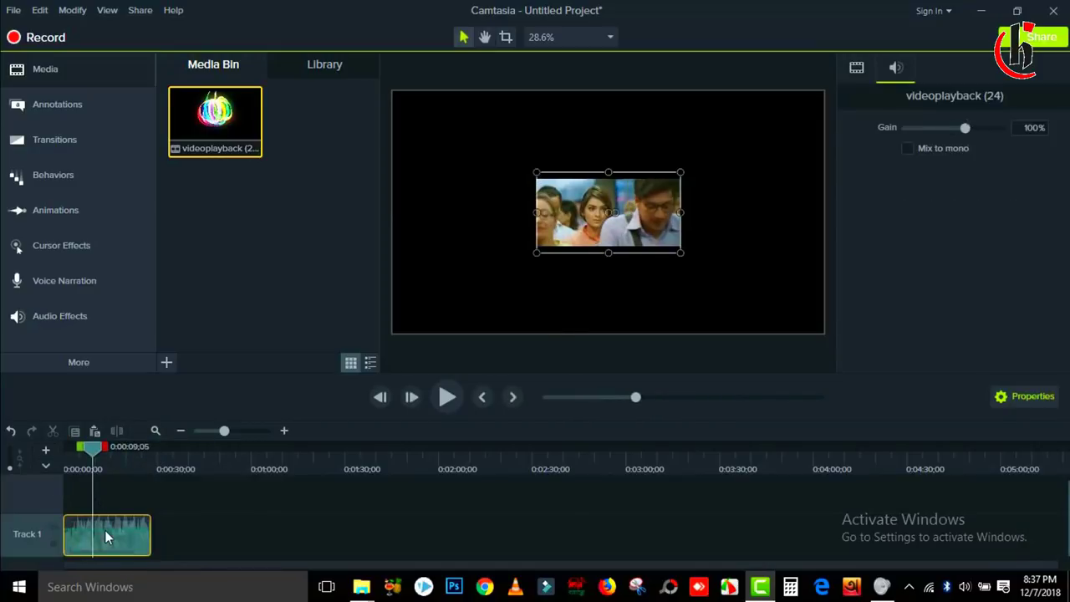
drag(967, 130, 830, 158)
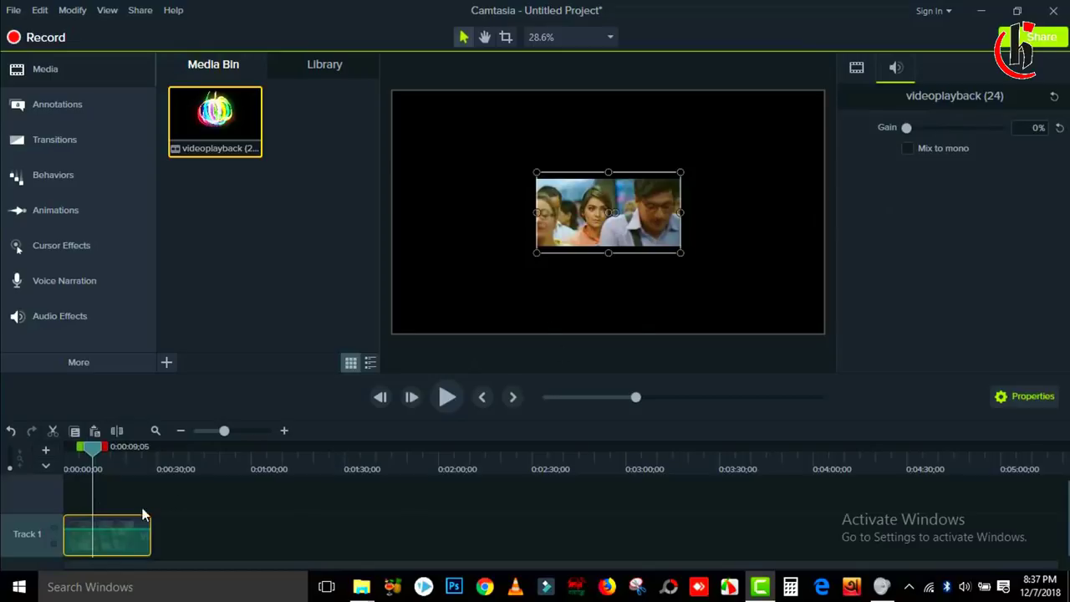
drag(91, 452, 67, 455)
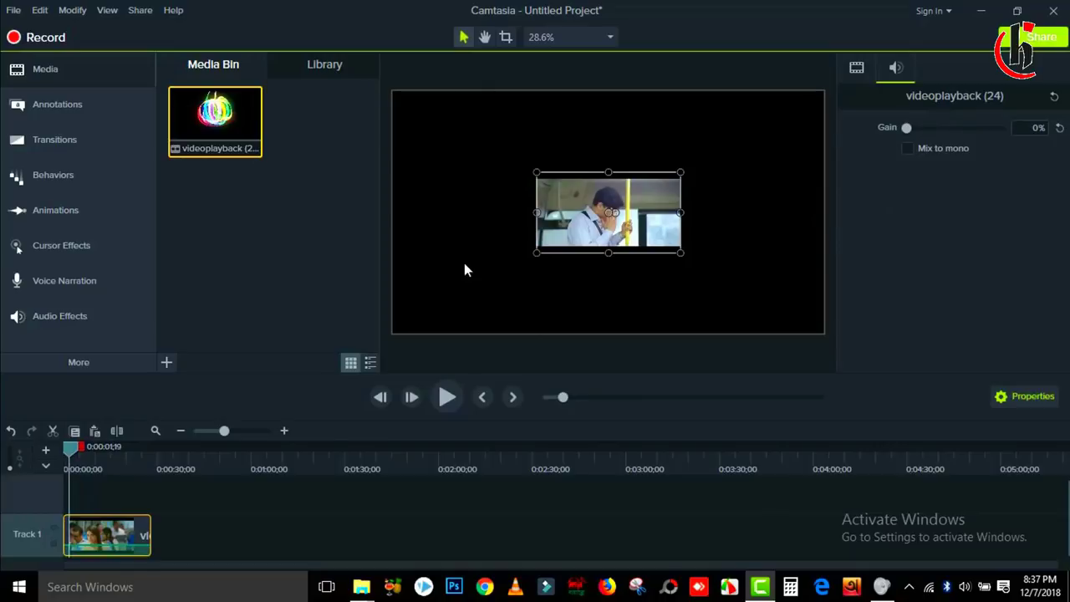
Change the project's canvas dimensions to a custom square size with width 1920 and height 1920
click(568, 35)
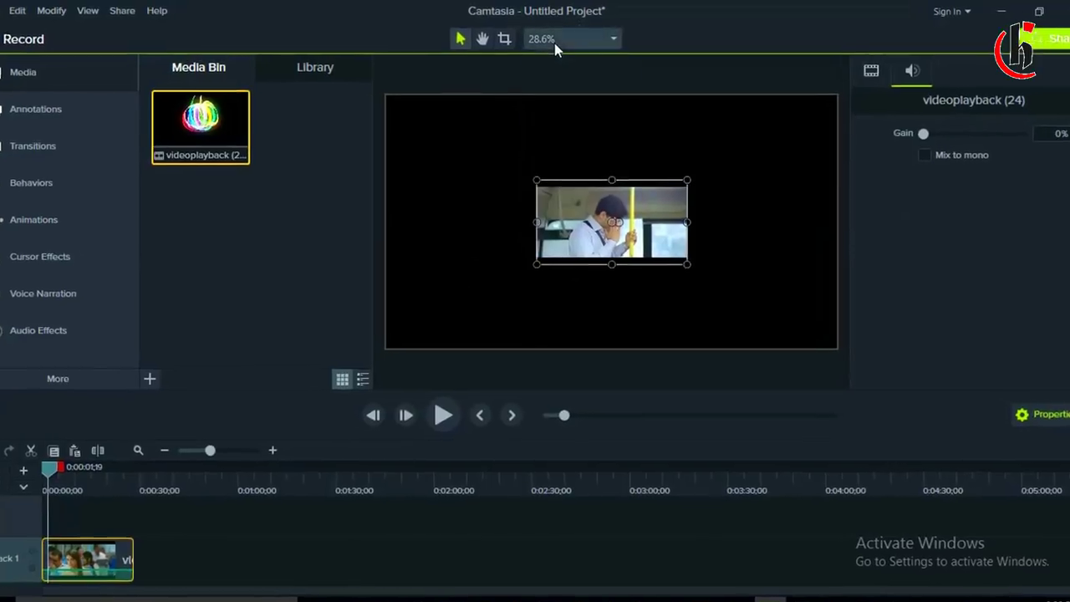
click(554, 41)
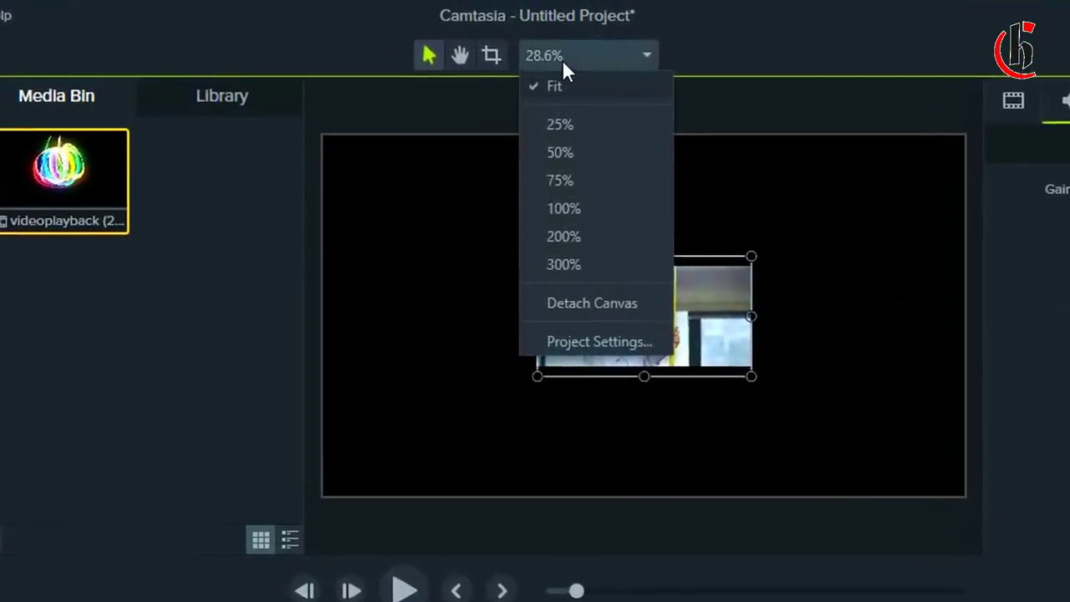
click(614, 372)
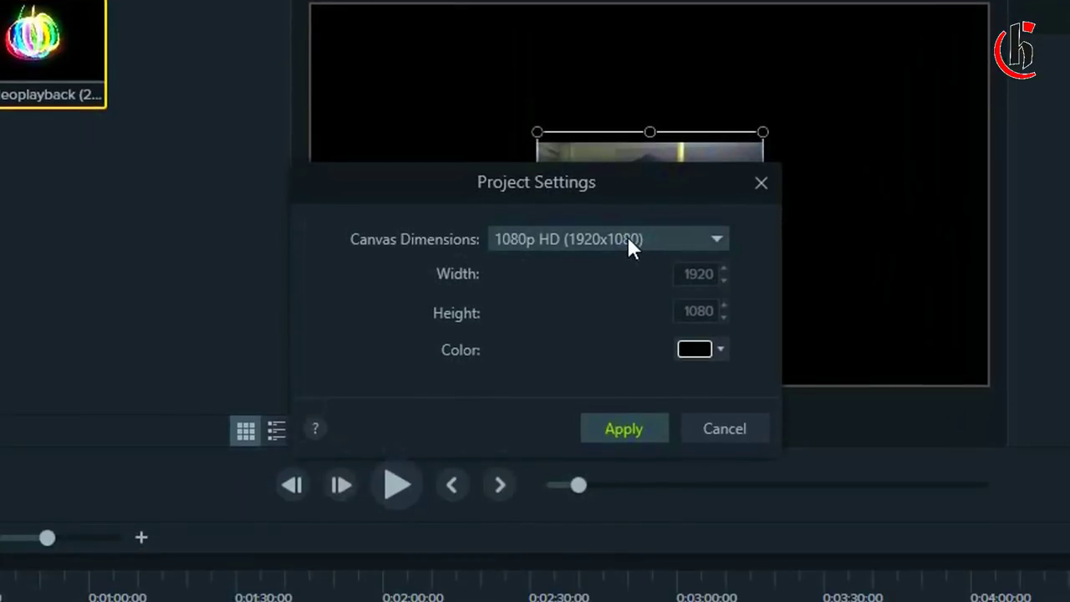
click(666, 238)
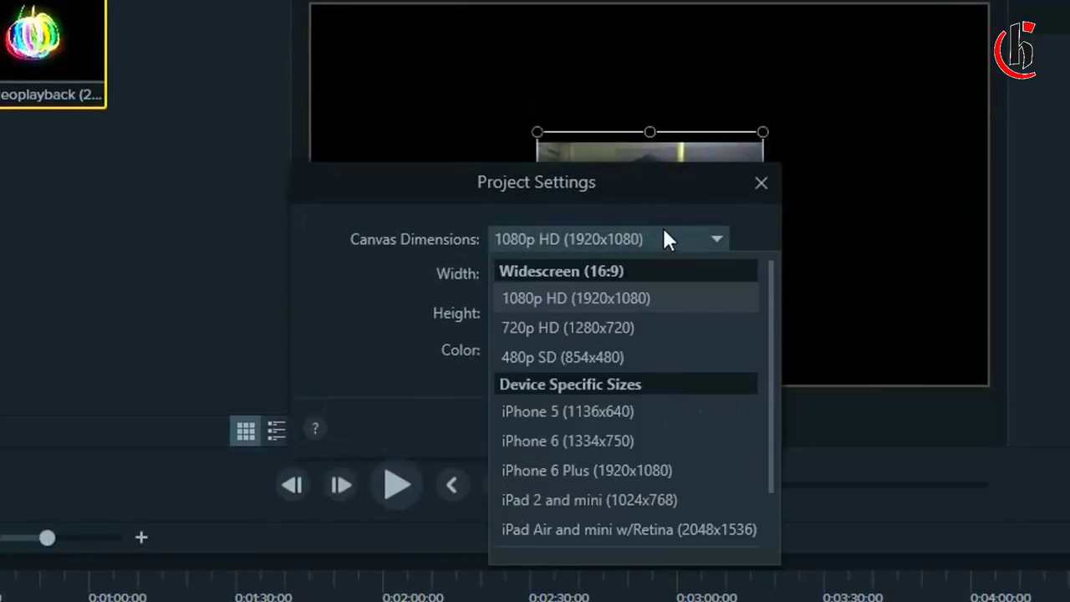
drag(769, 325, 783, 549)
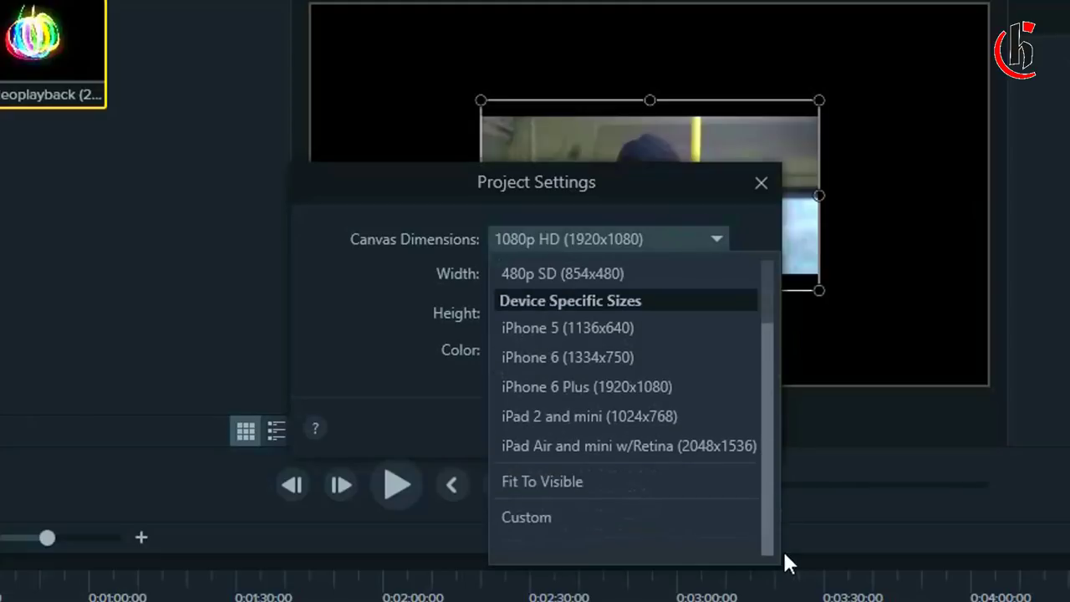
click(618, 518)
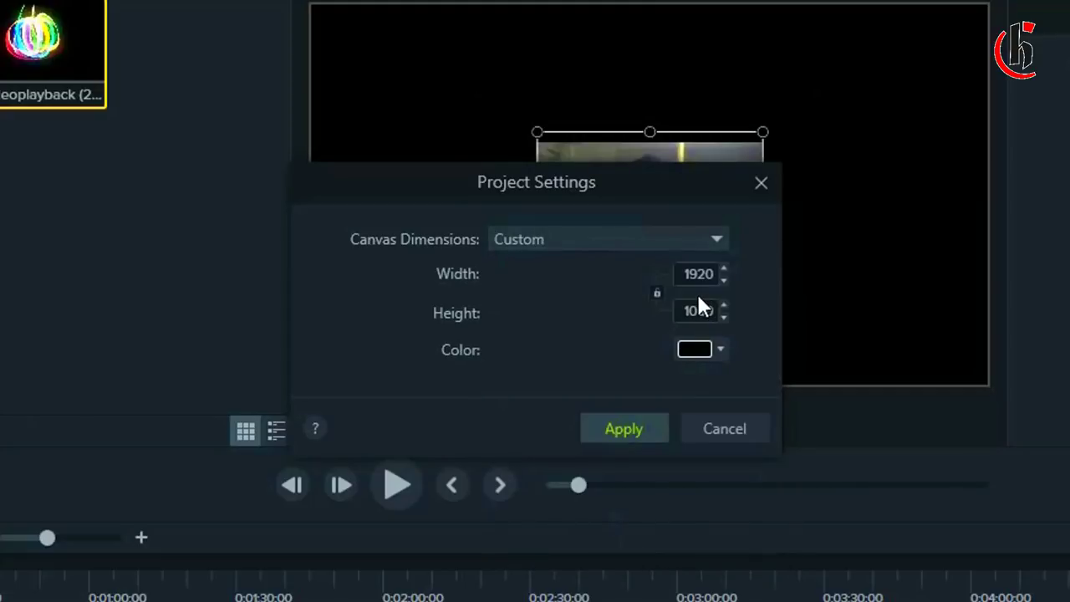
double_click(713, 310)
text(1920)
click(627, 428)
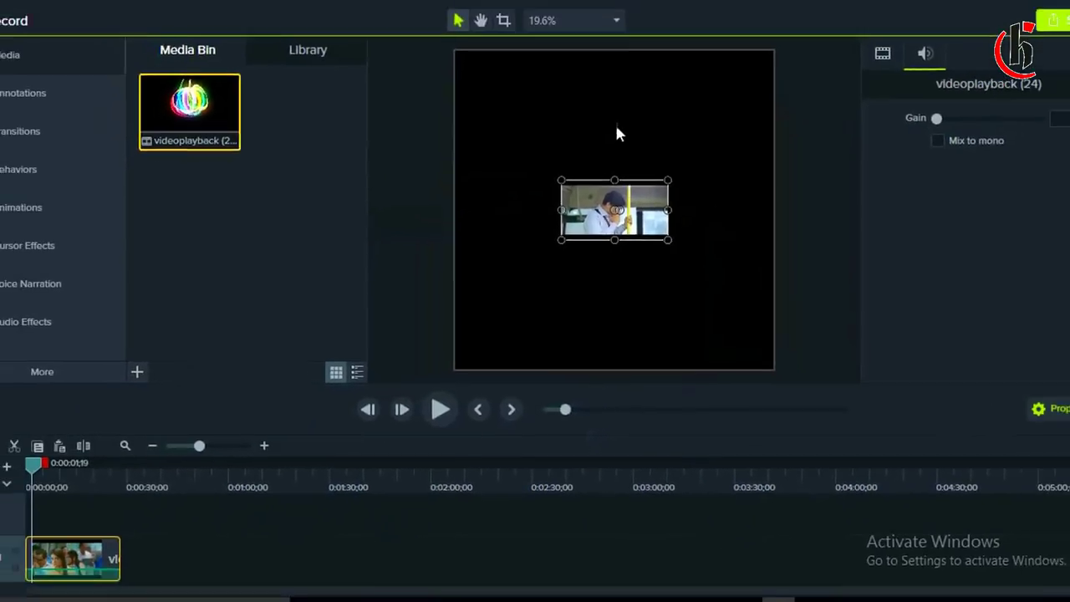
Enlarge the clip on the canvas to span its full width, and briefly preview it from the start
drag(559, 212, 463, 212)
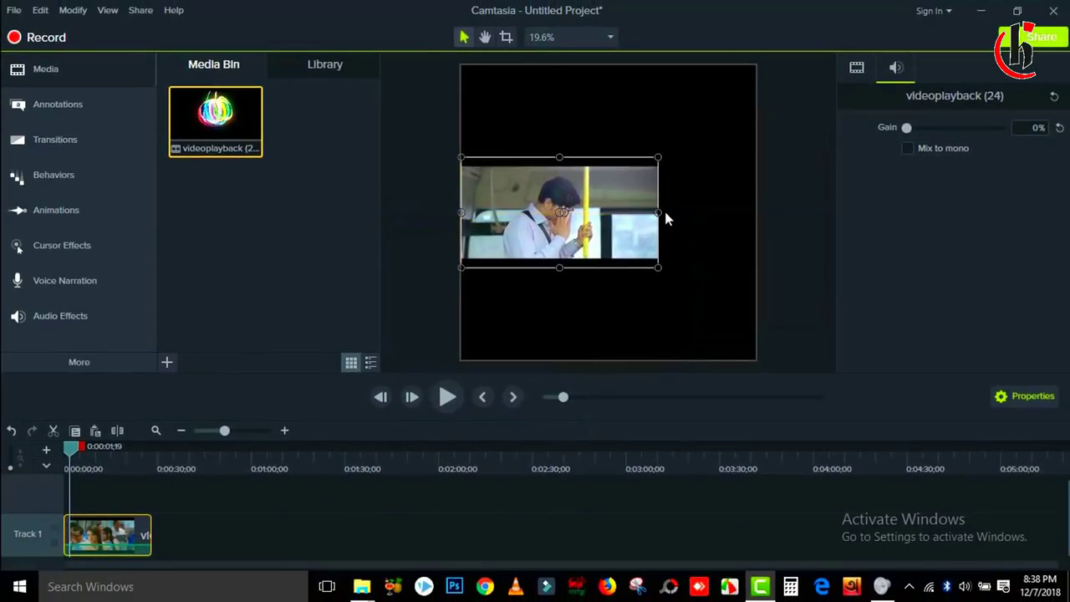
drag(660, 212, 756, 211)
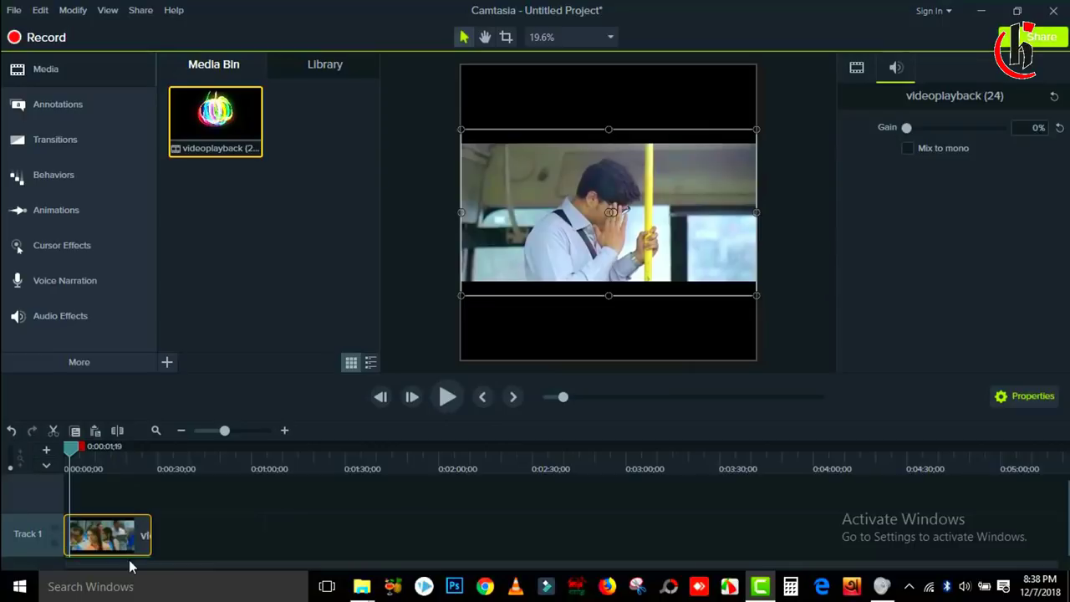
click(66, 456)
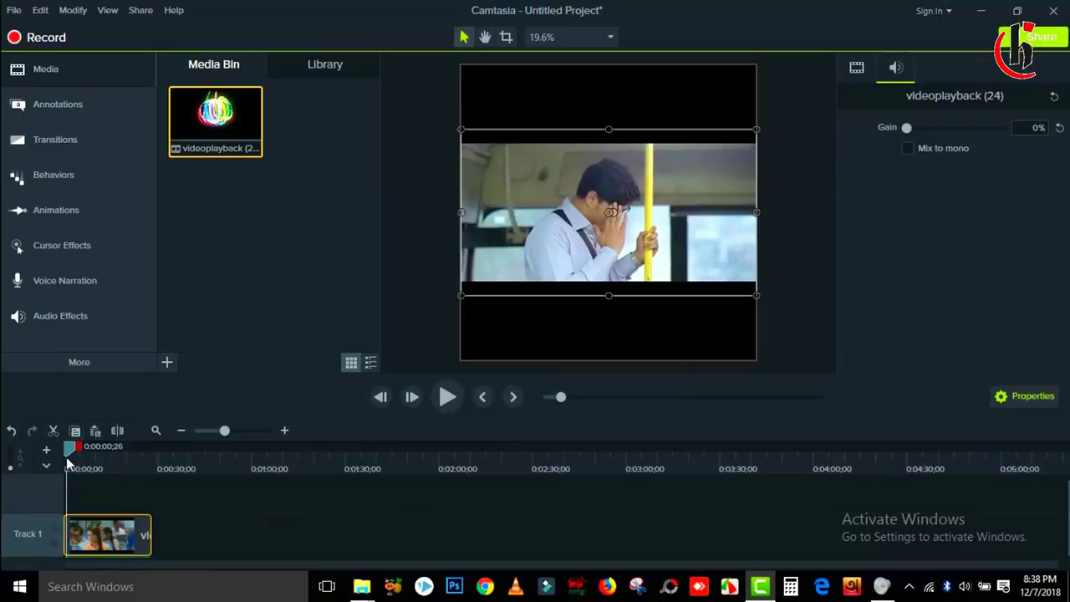
click(447, 397)
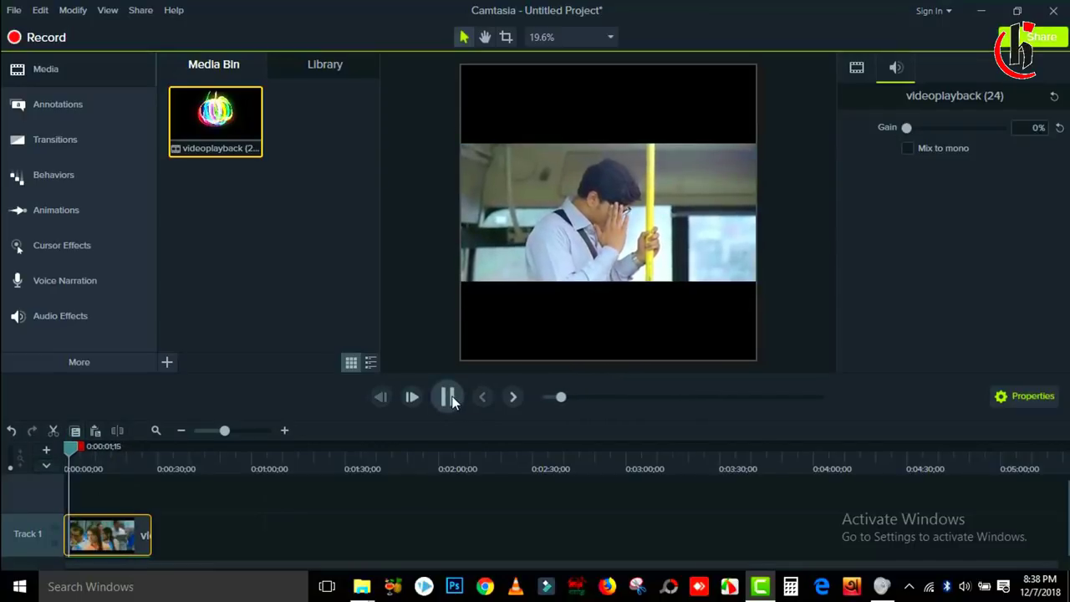
click(448, 397)
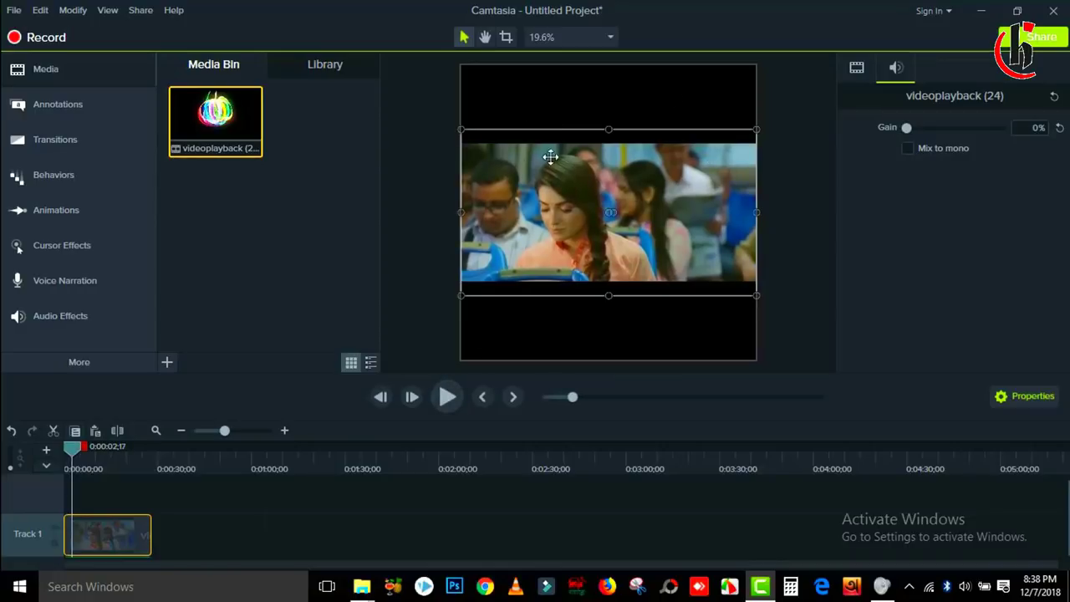
click(369, 559)
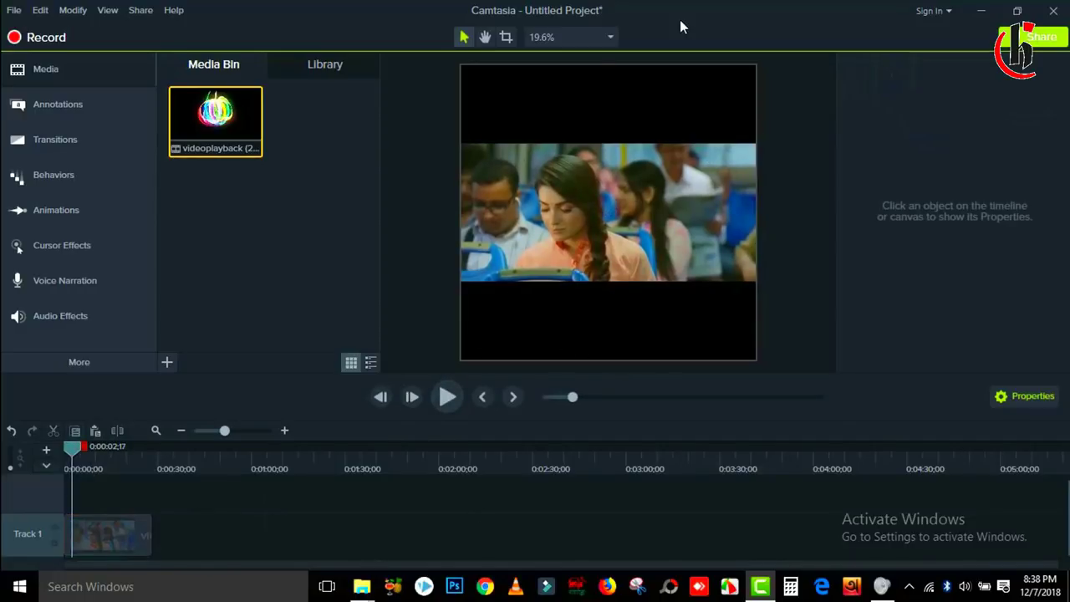
click(574, 36)
click(568, 234)
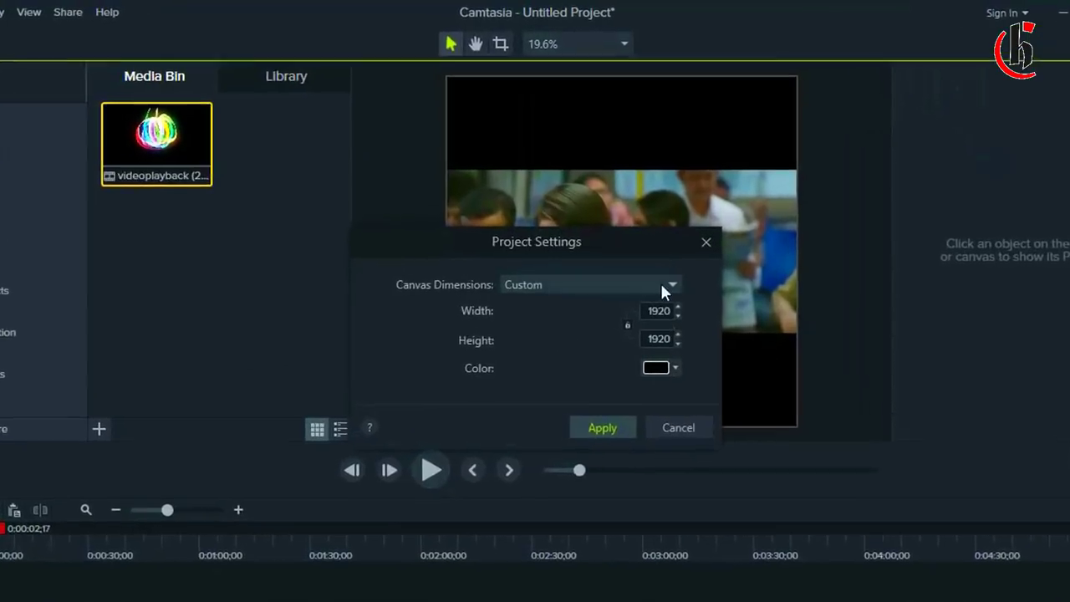
click(706, 242)
Set the canvas background color to white in the project settings
click(563, 50)
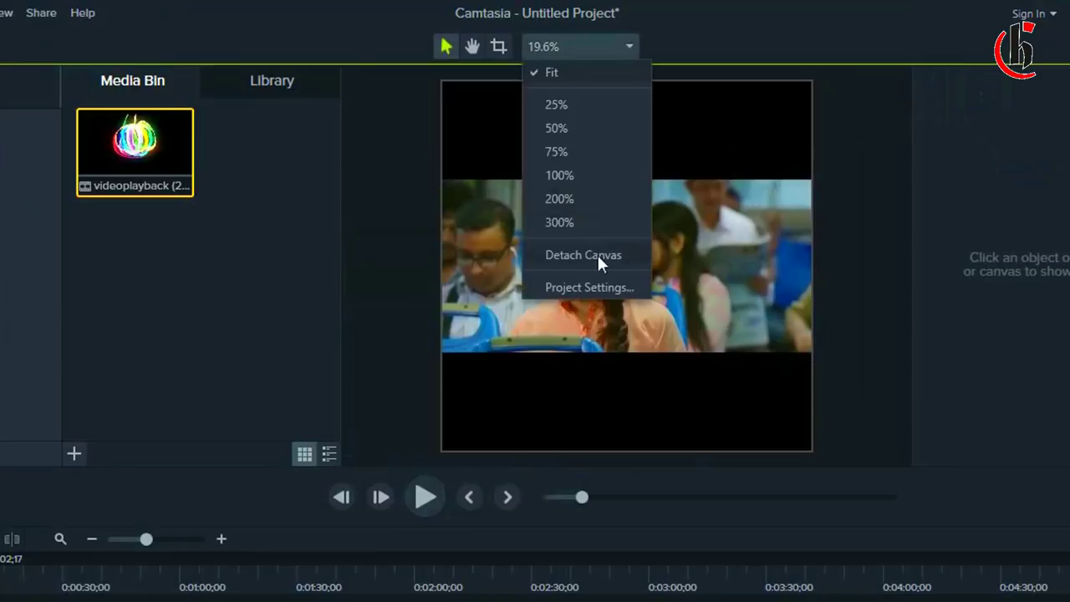
click(595, 286)
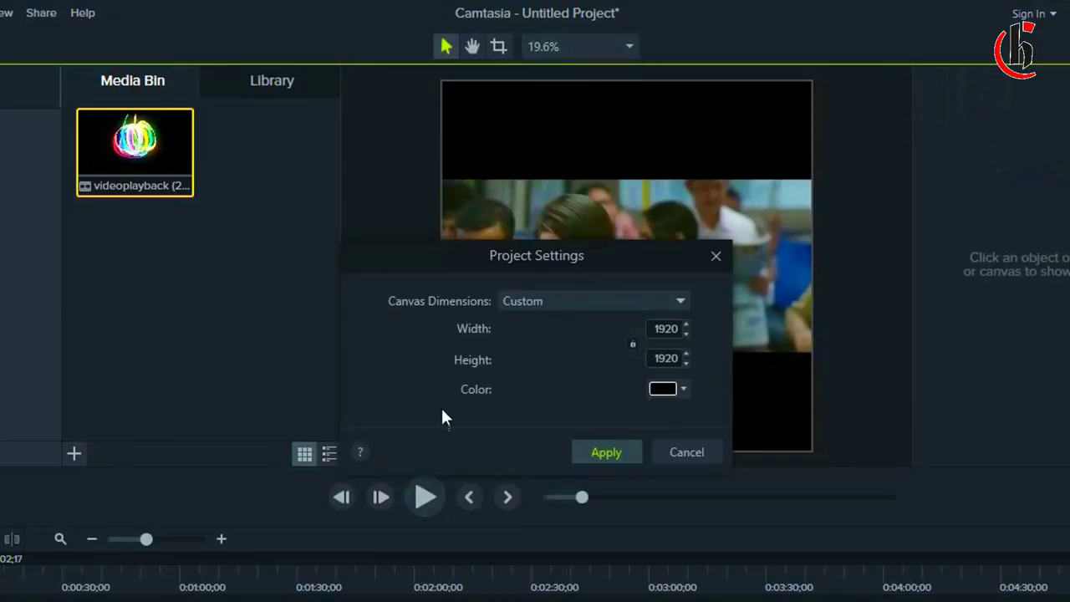
click(682, 389)
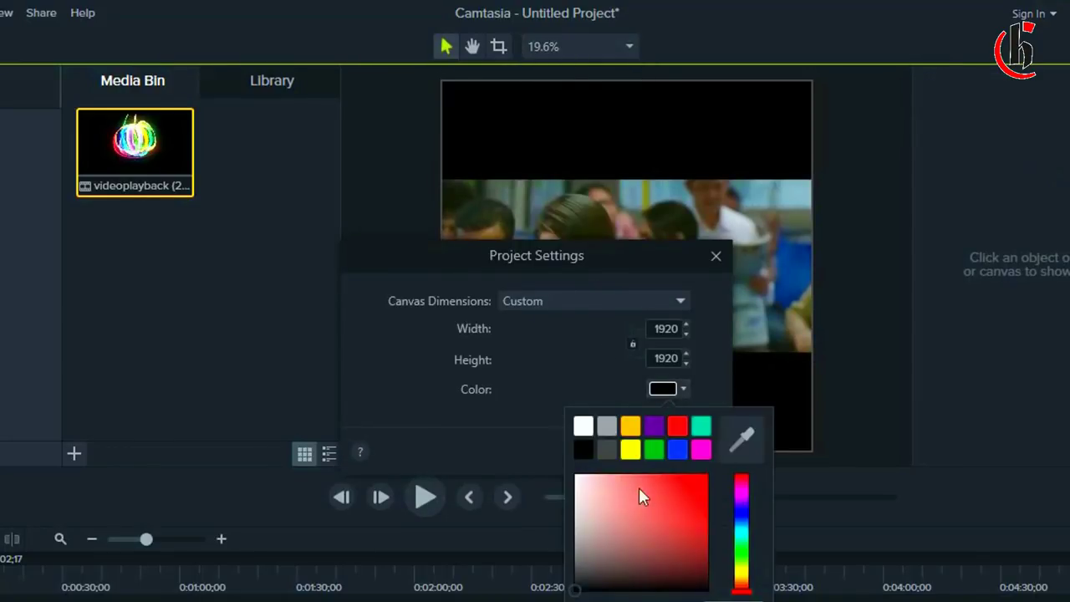
click(583, 432)
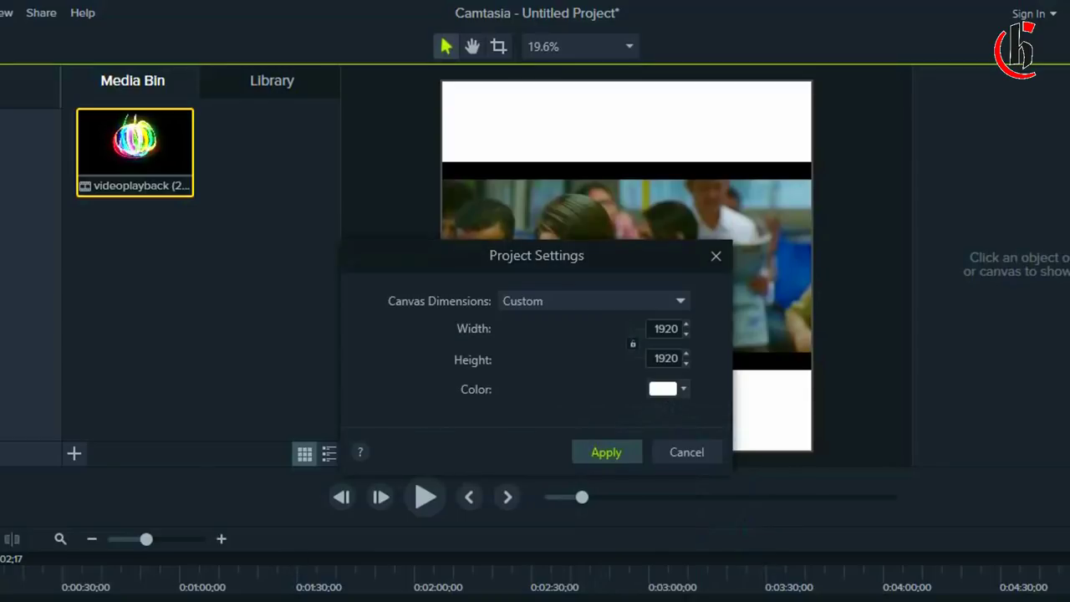
click(614, 451)
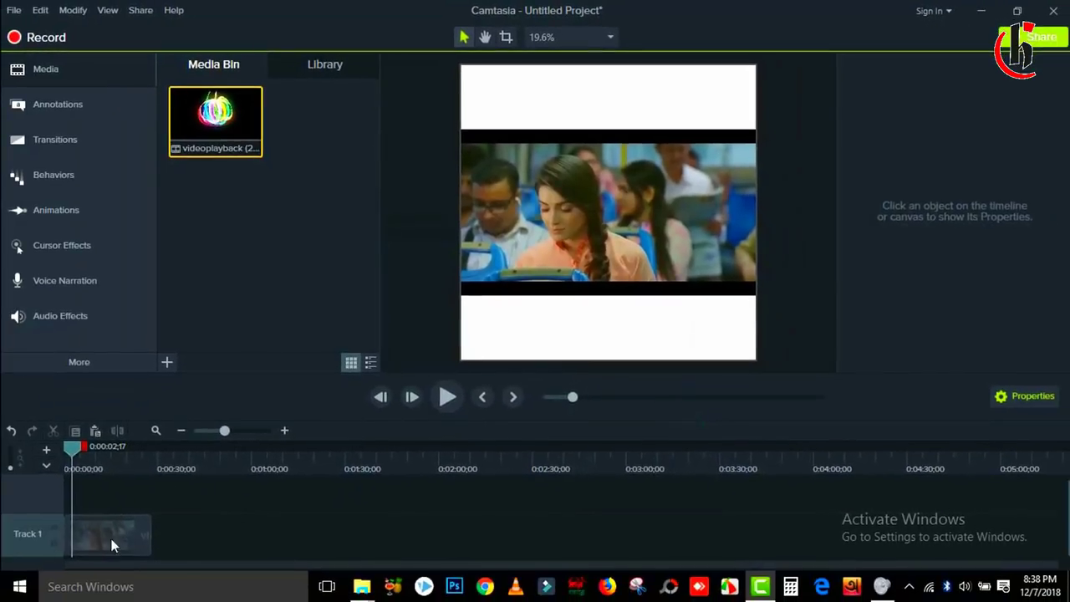
Crop the black bars off the upper and lower edges of the video clip
click(108, 536)
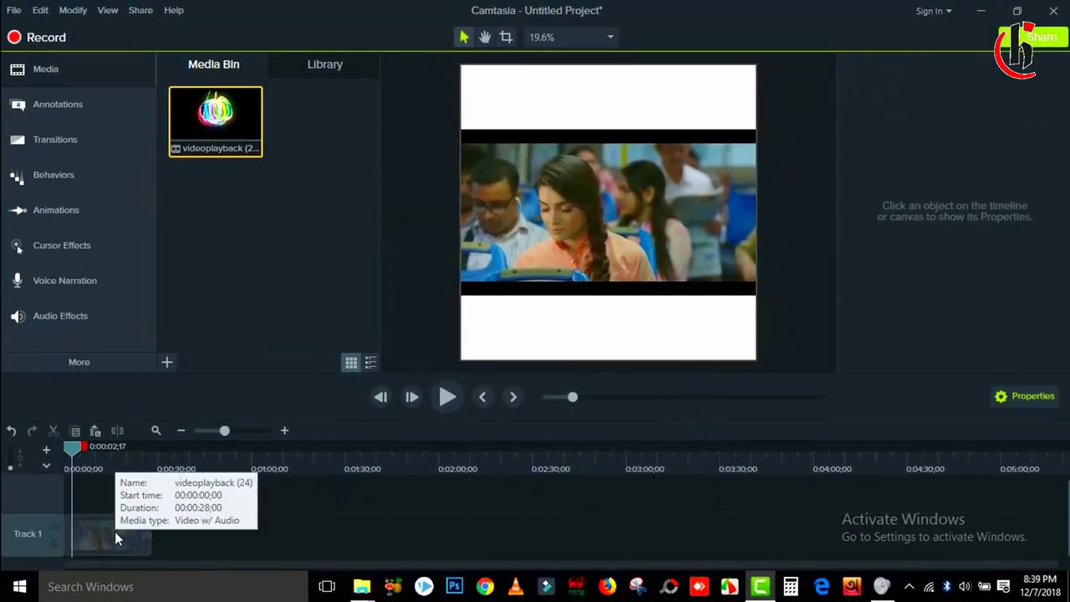
click(115, 533)
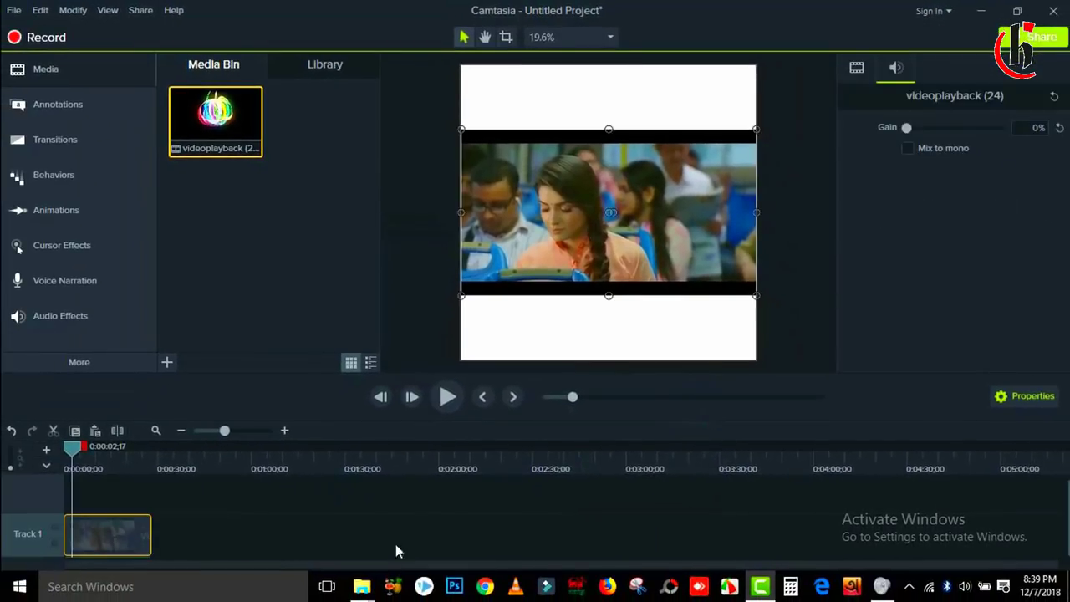
click(357, 543)
click(686, 144)
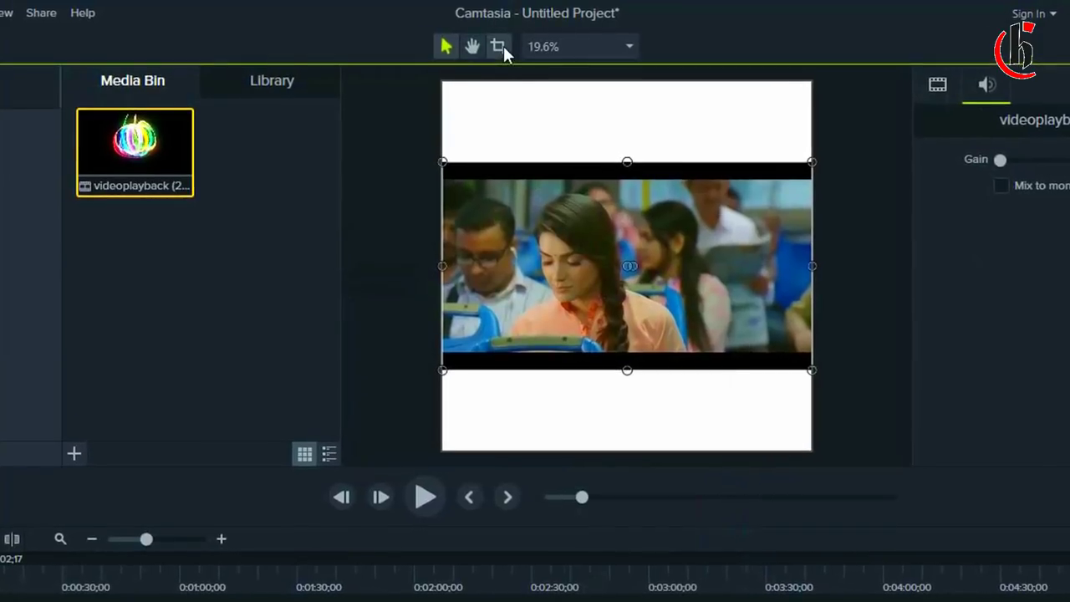
click(500, 42)
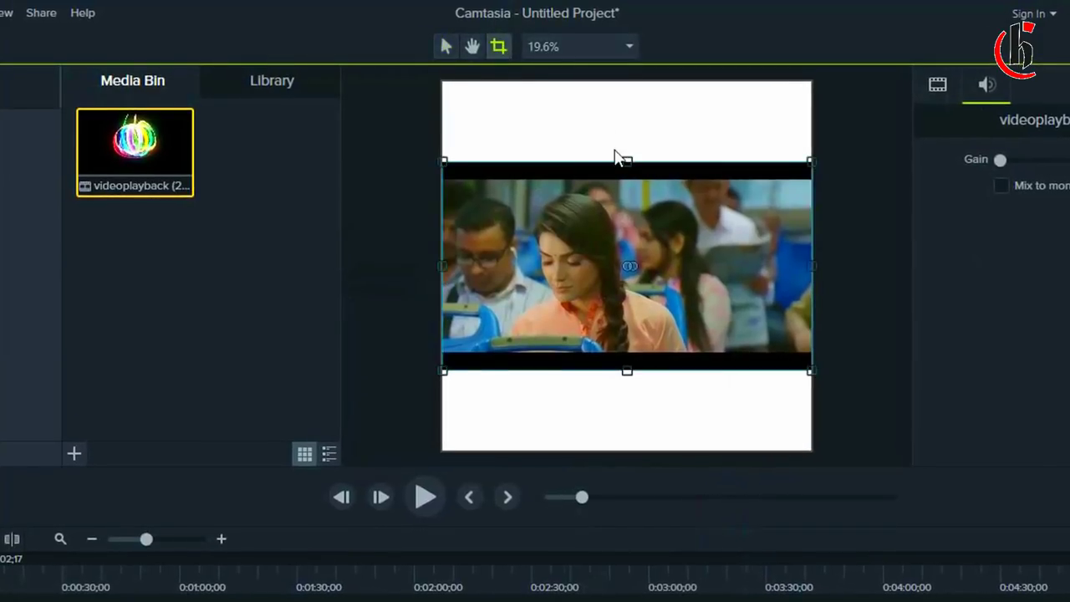
drag(627, 161, 627, 178)
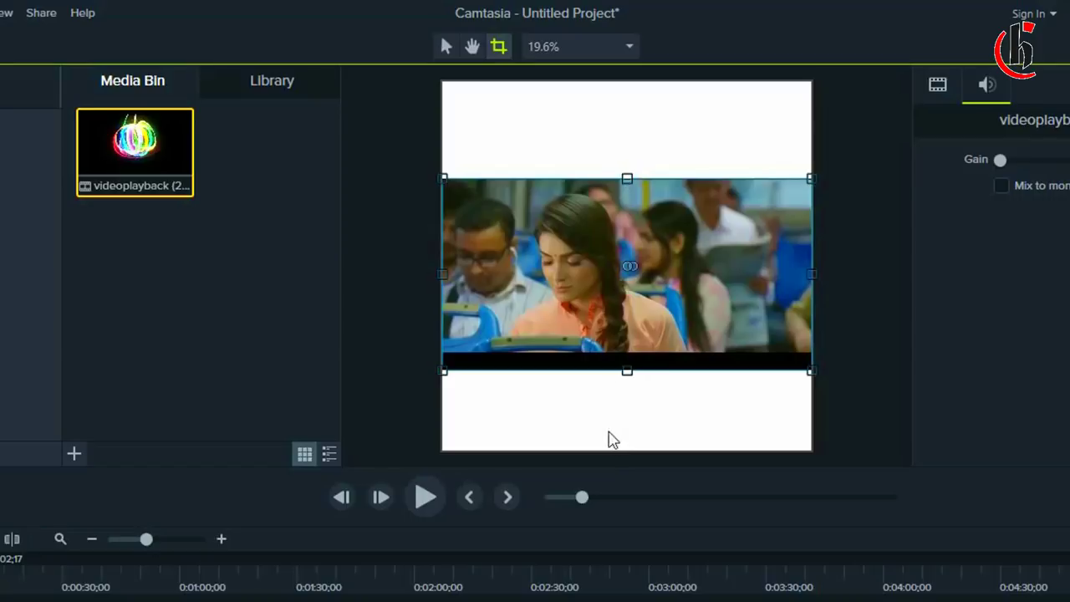
drag(626, 370, 626, 351)
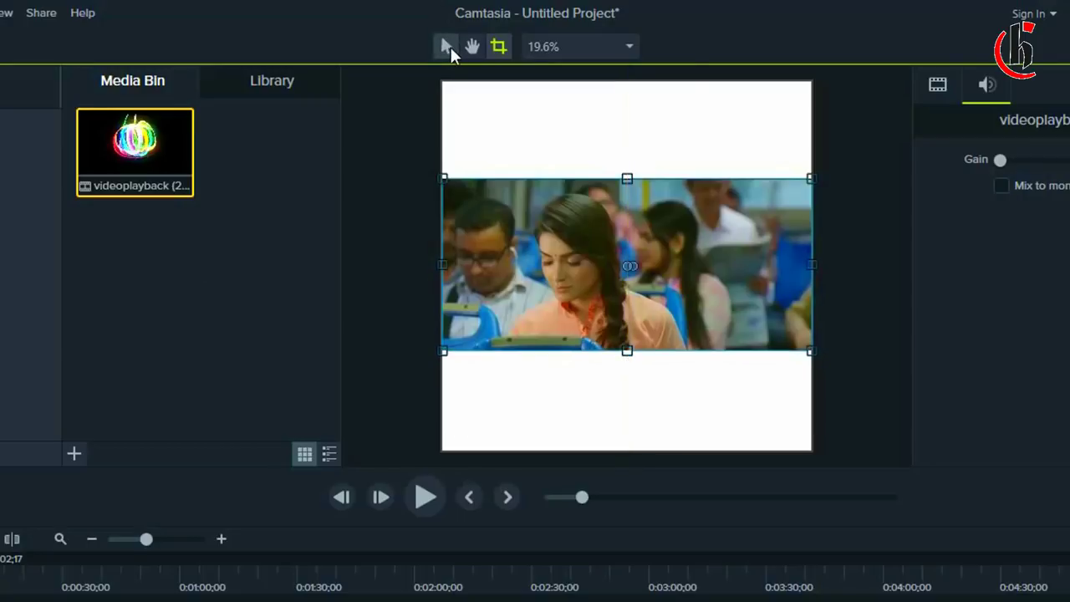
Leave crop mode, add a plain text callout in the white band above the video, and set its text color to black
click(446, 47)
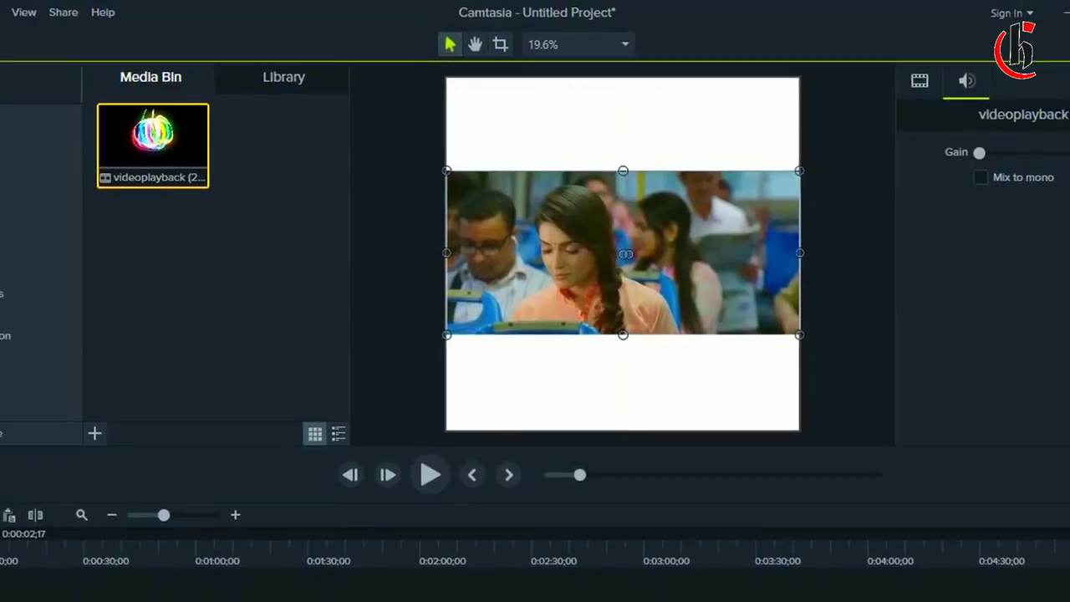
click(205, 524)
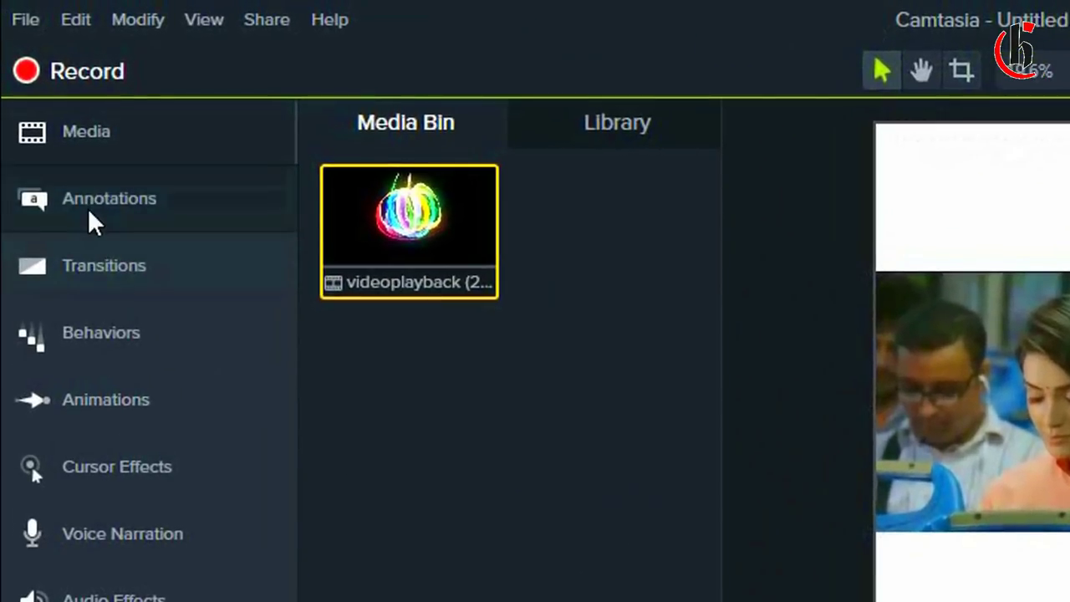
click(88, 208)
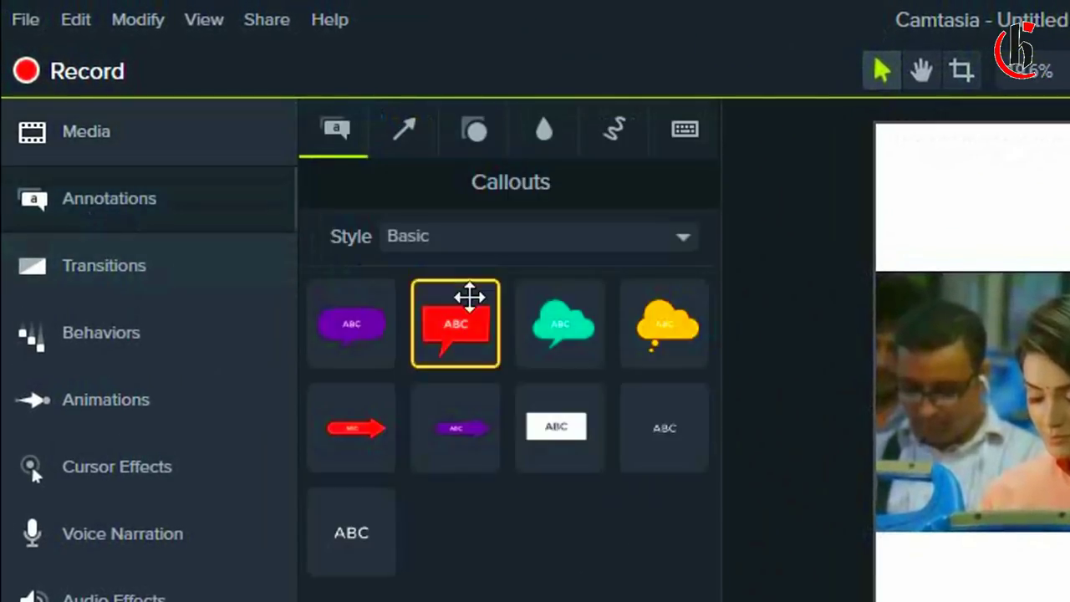
drag(621, 449, 1069, 217)
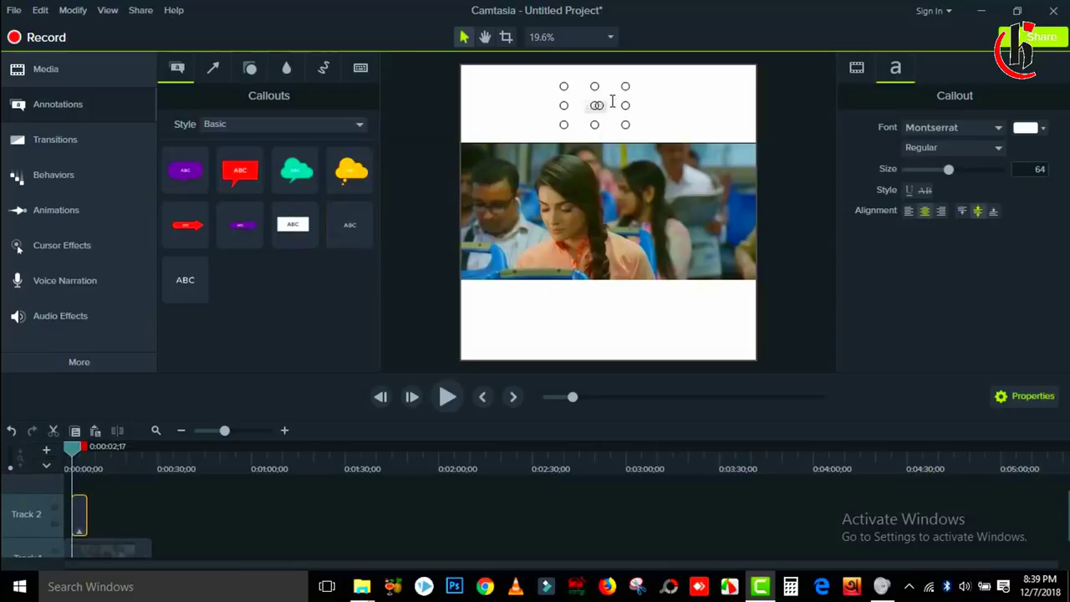
click(1041, 128)
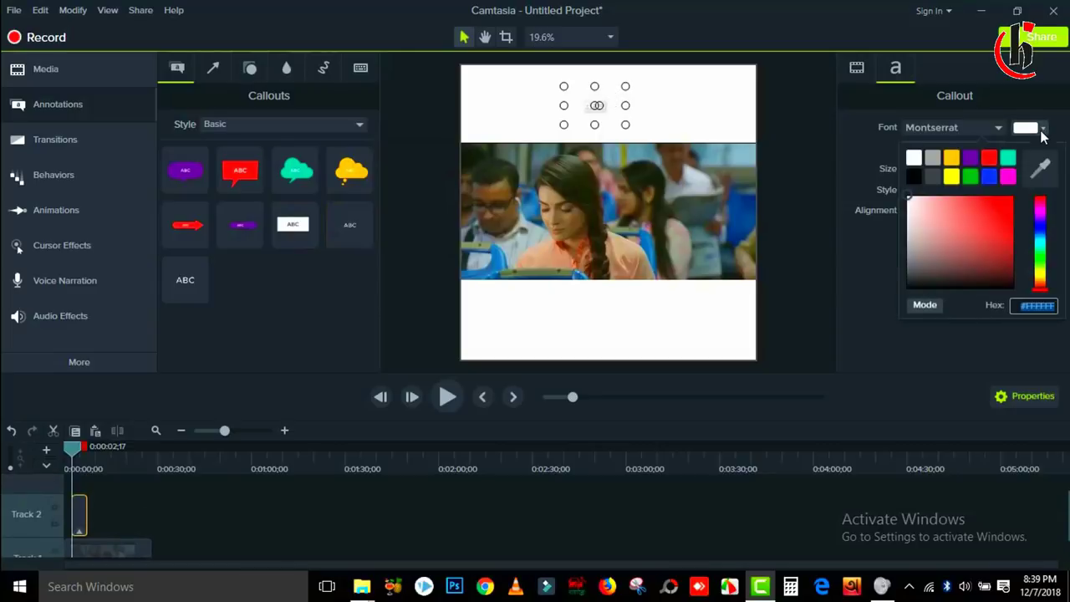
click(916, 177)
Replace the callout's placeholder with "খুব সুন্দর একটা গান" in Nirmala UI at size 122 and center it horizontally above the video
drag(612, 106, 580, 105)
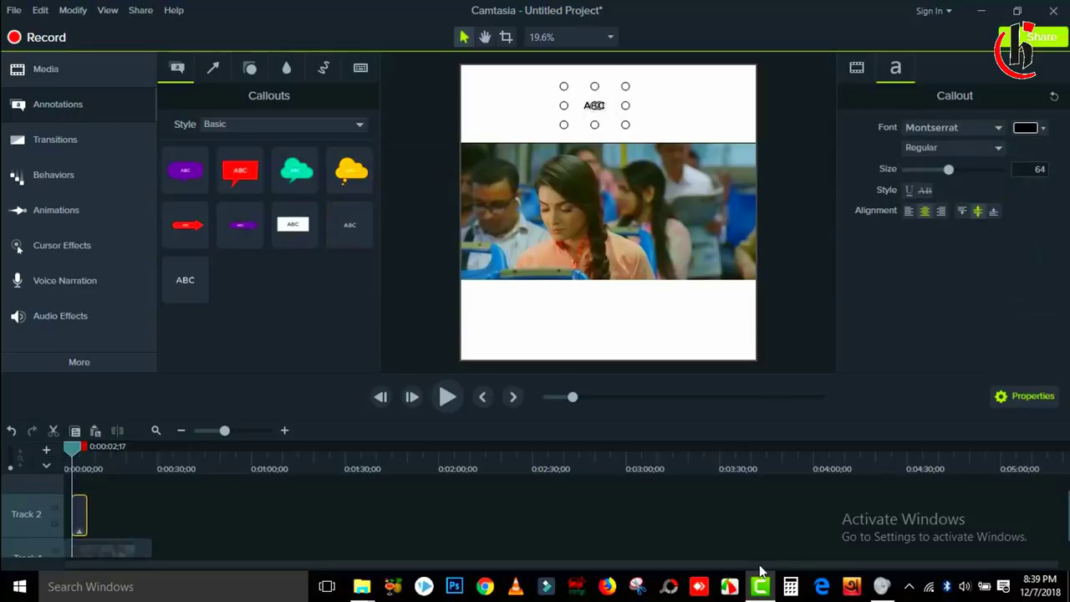
click(576, 594)
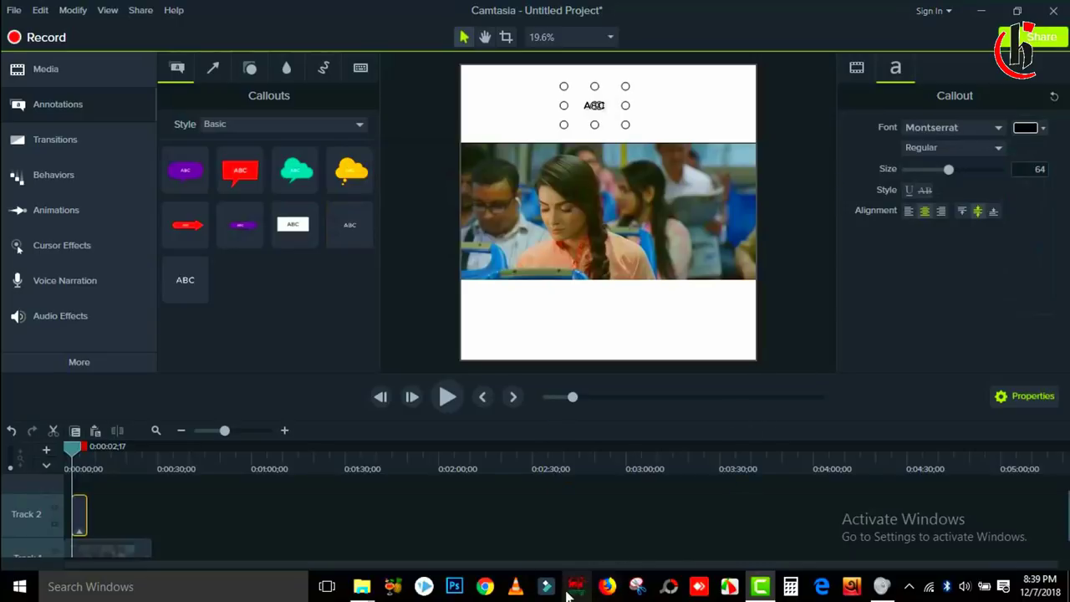
double_click(606, 107)
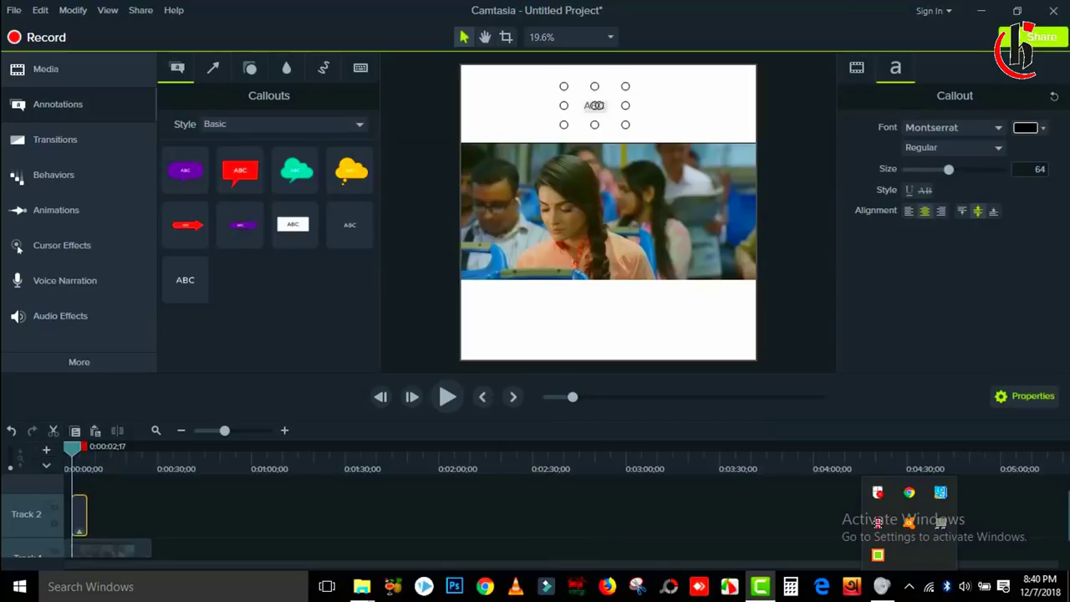
text(খুব একটা গান)
text(সুন ্দর)
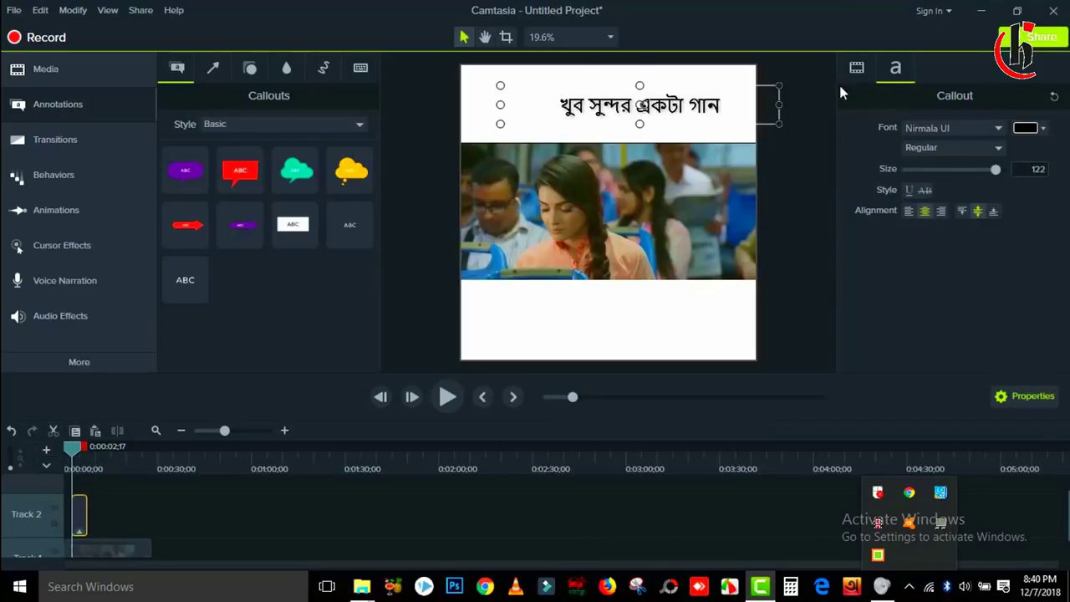
click(811, 202)
drag(649, 106, 618, 101)
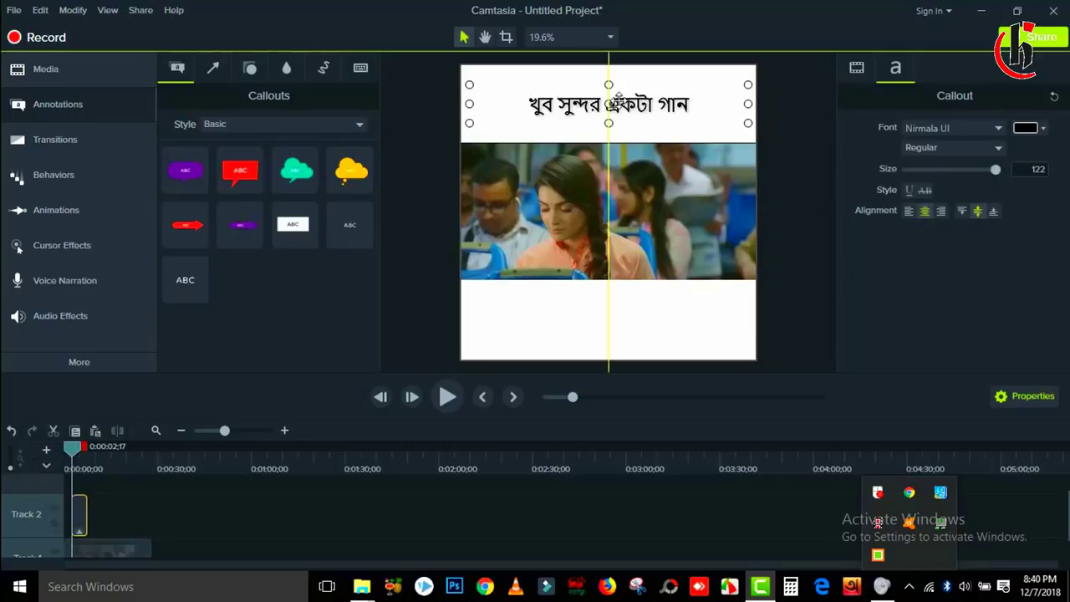
click(763, 209)
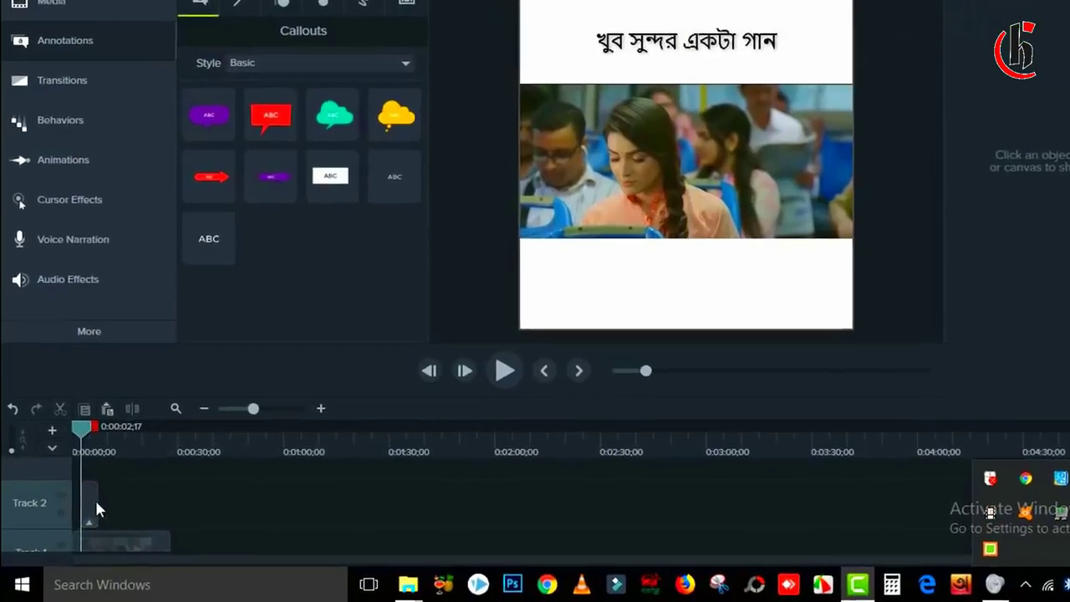
Extend the title callout on Track 2 to match the length of the video clip on Track 1
click(79, 512)
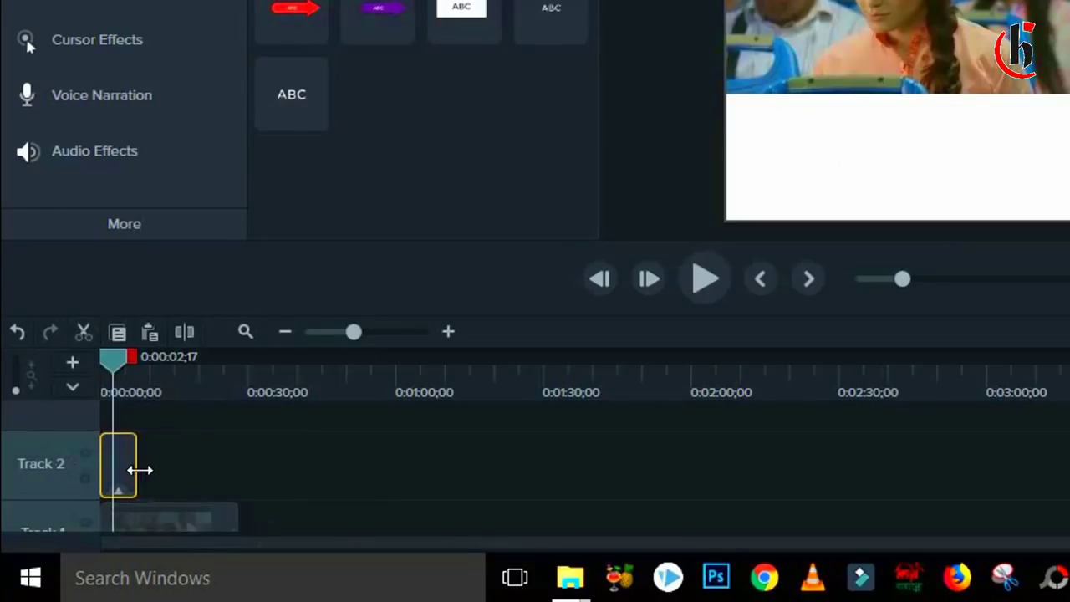
drag(137, 470, 234, 478)
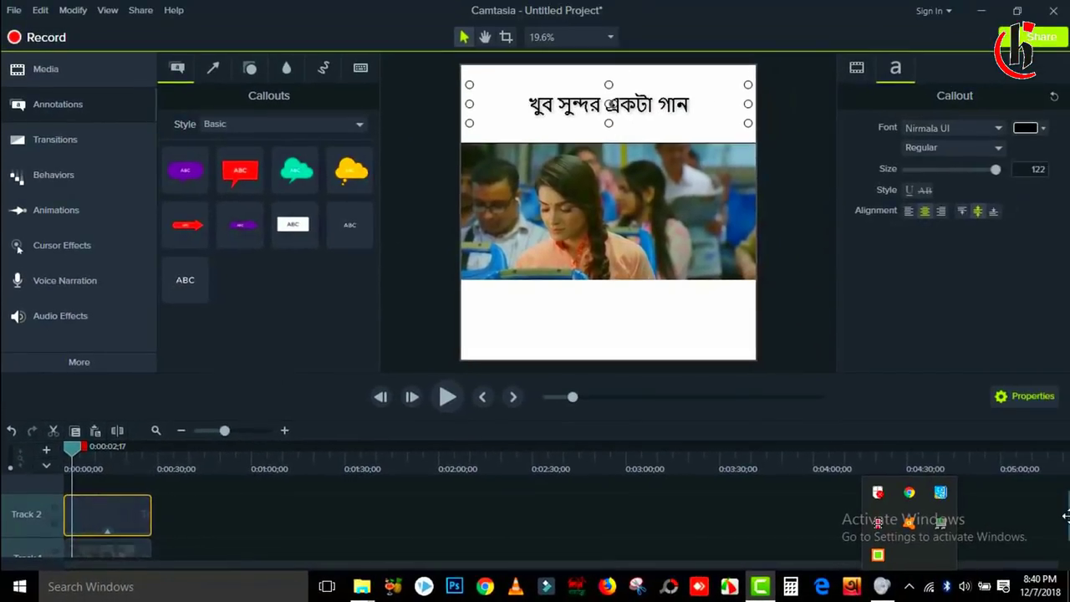
click(725, 510)
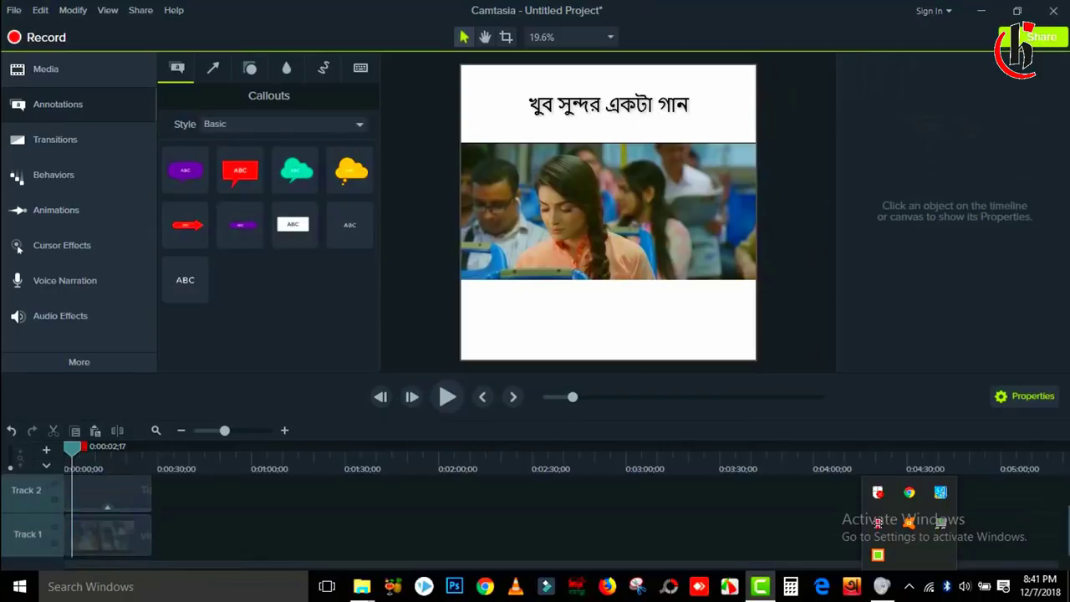
Duplicate the title callout onto a new Track 3 aligned with the timeline start, and move the copy into the white band below the video
click(114, 493)
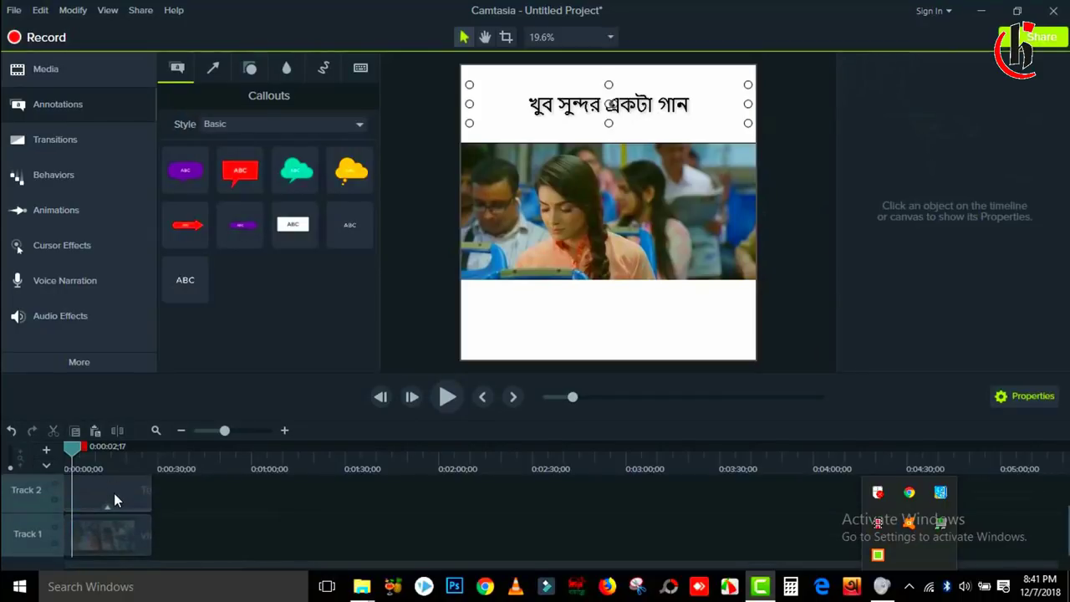
mouse_move(72, 449)
mouse_down()
mouse_move(88, 467)
mouse_move(76, 466)
mouse_up()
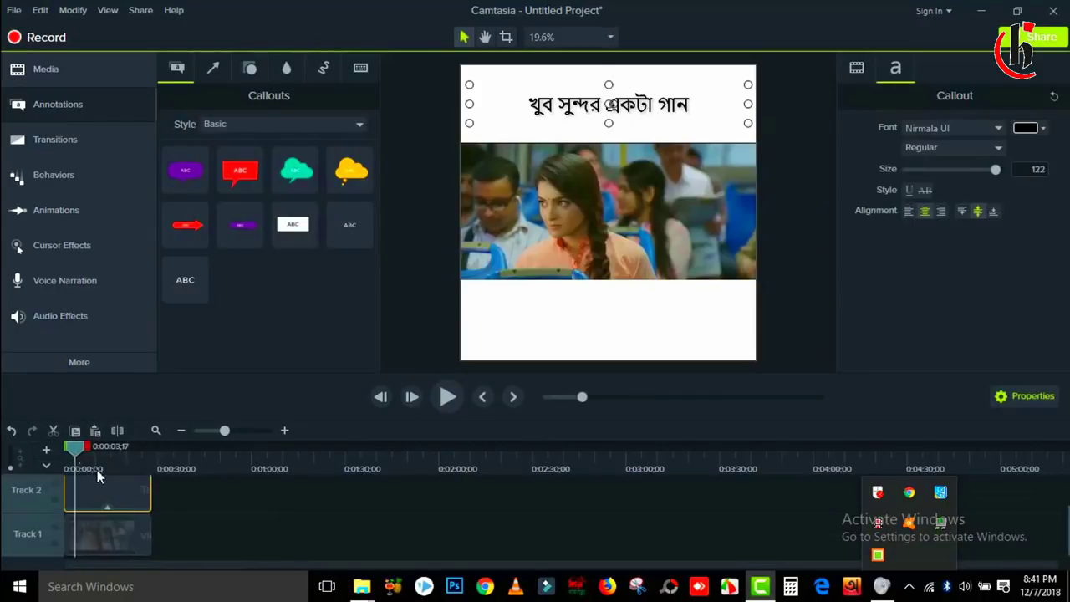
right_click(124, 493)
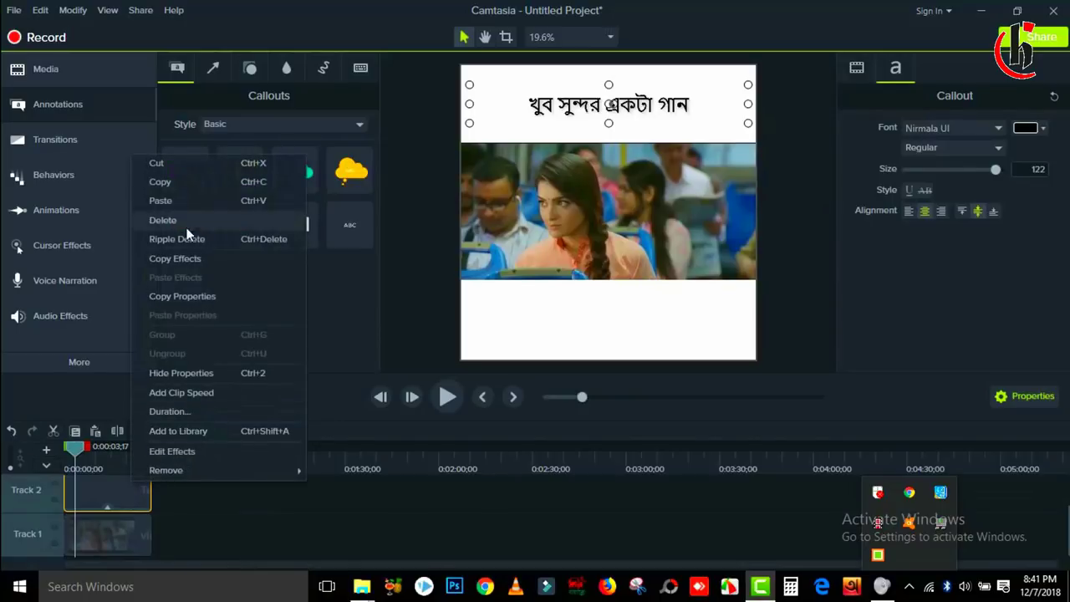
click(159, 181)
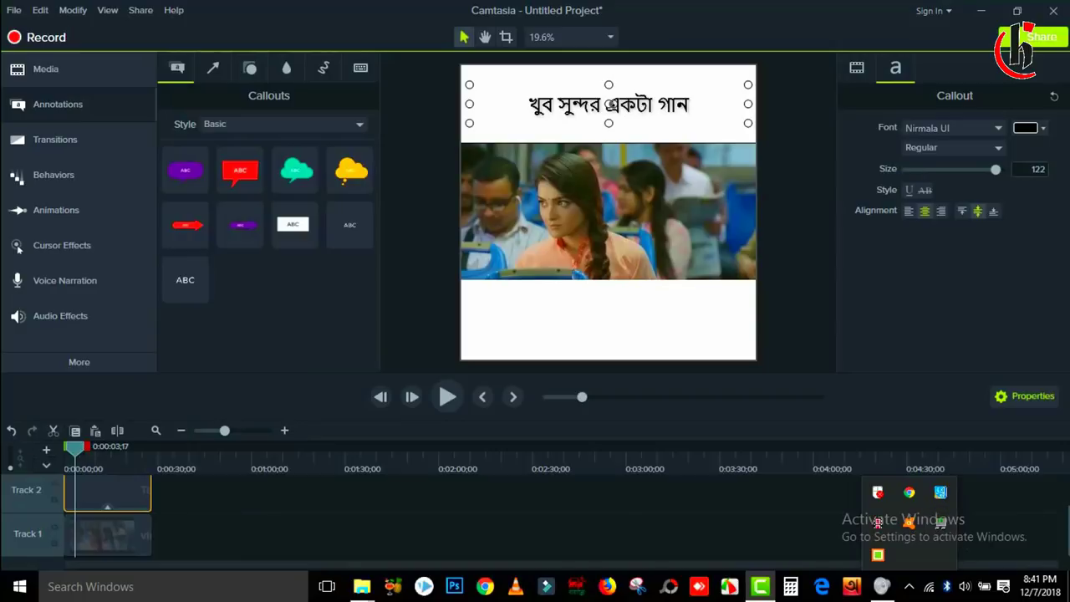
drag(1064, 520, 1065, 493)
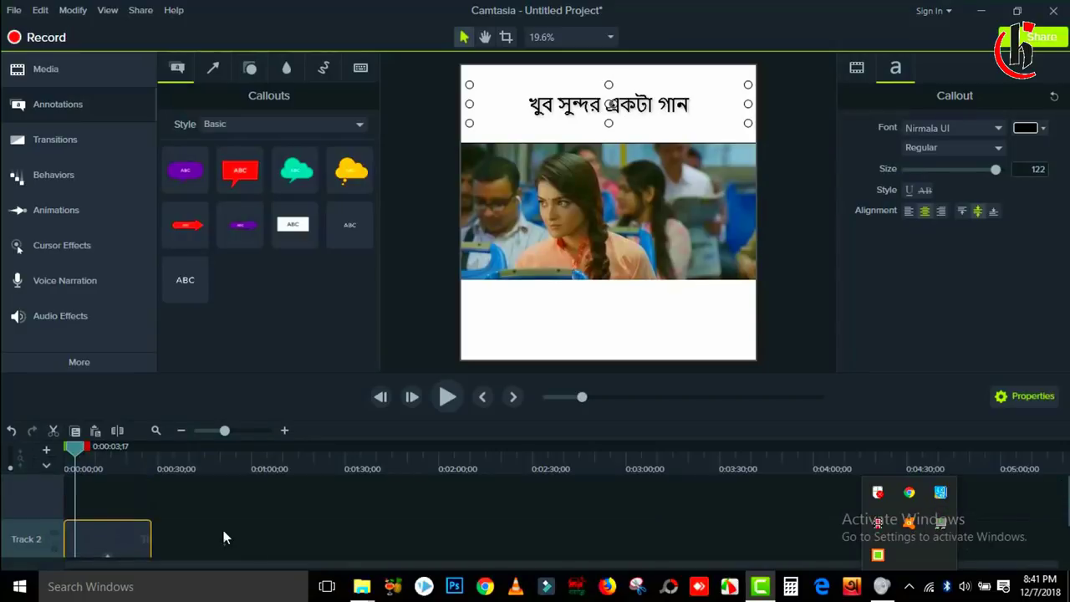
right_click(98, 502)
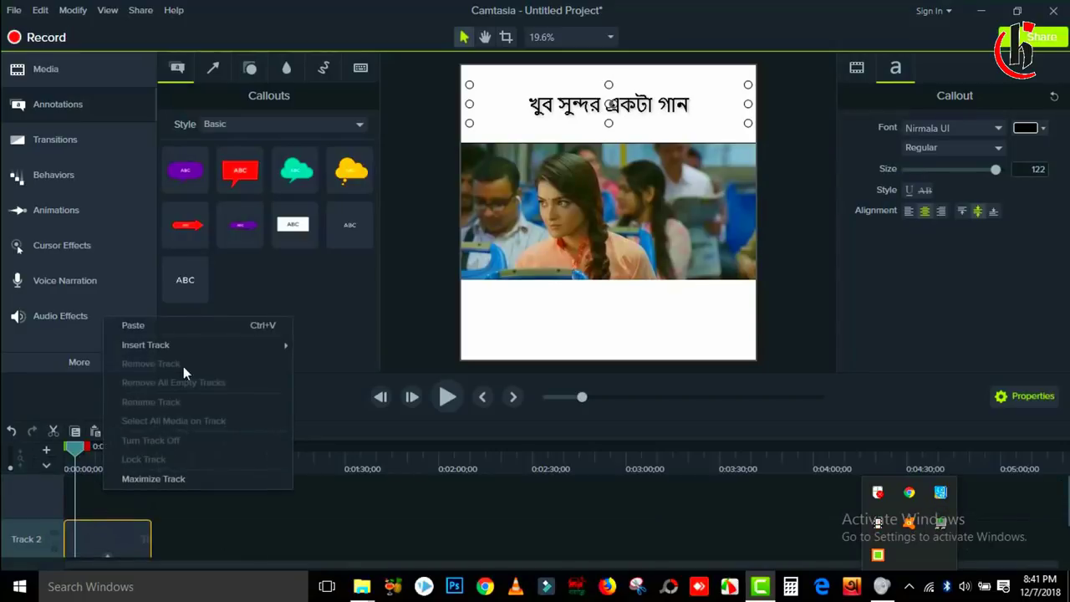
click(148, 329)
drag(146, 494, 96, 499)
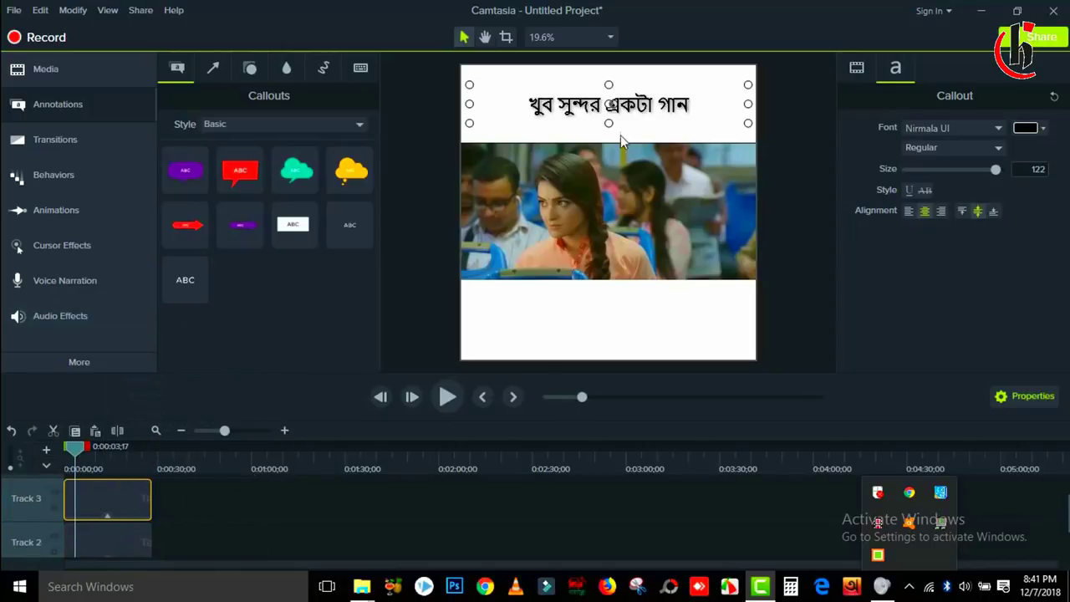
drag(665, 102, 660, 322)
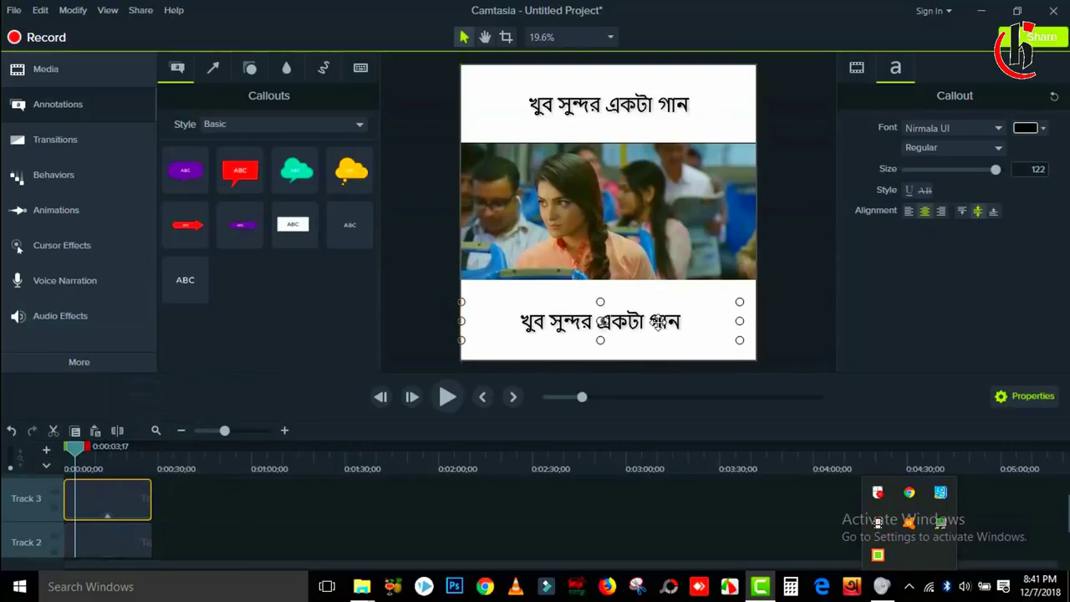
Replace the text of the callout below the video with "শেয়ার করে দিন"
double_click(673, 321)
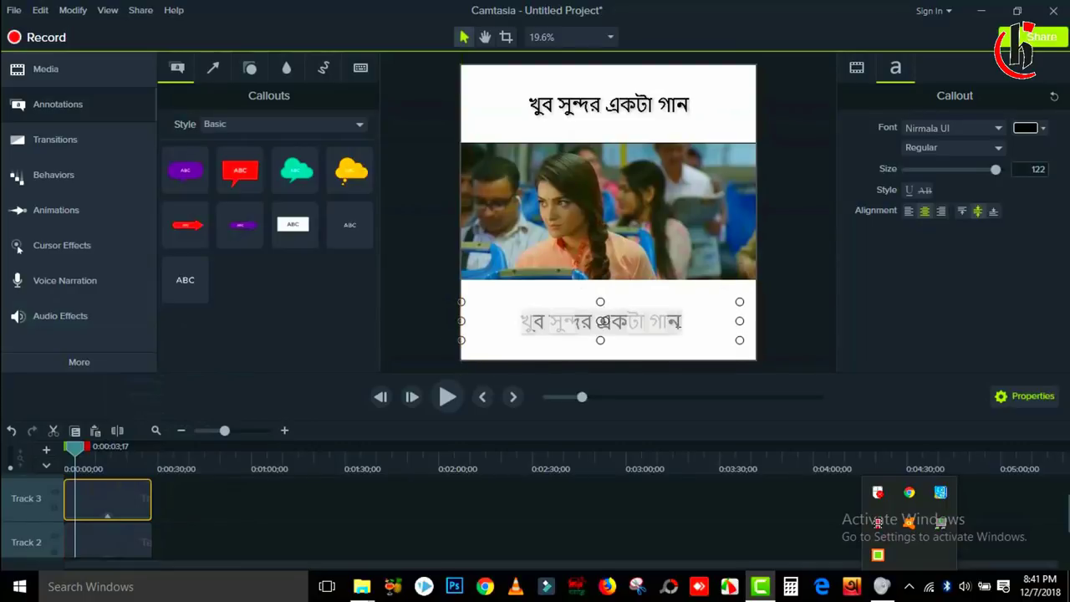
text(শেয়ার)
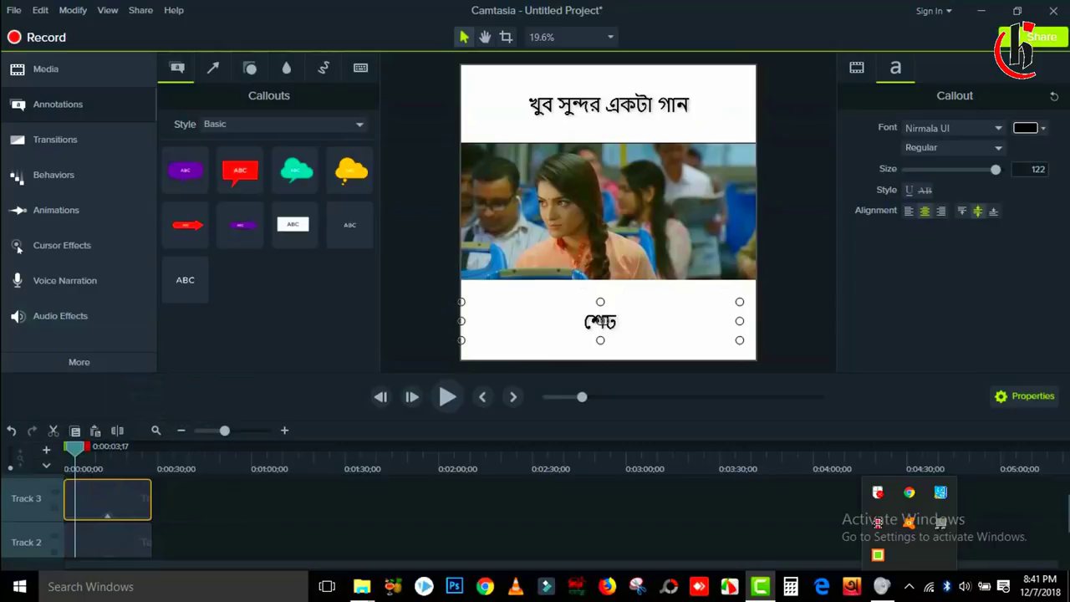
text( করে দিন)
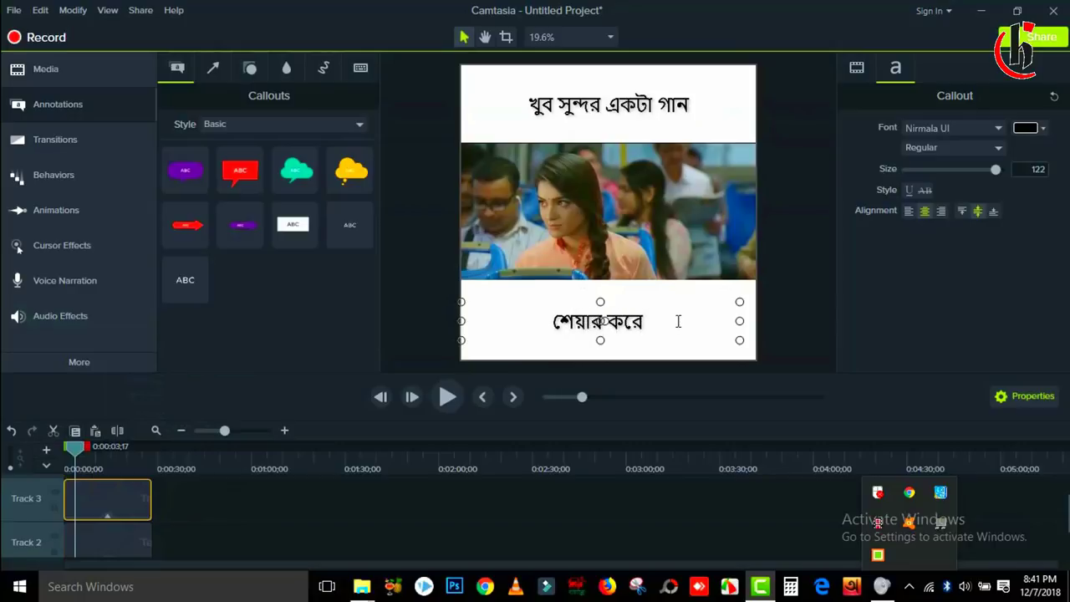
click(362, 508)
click(90, 508)
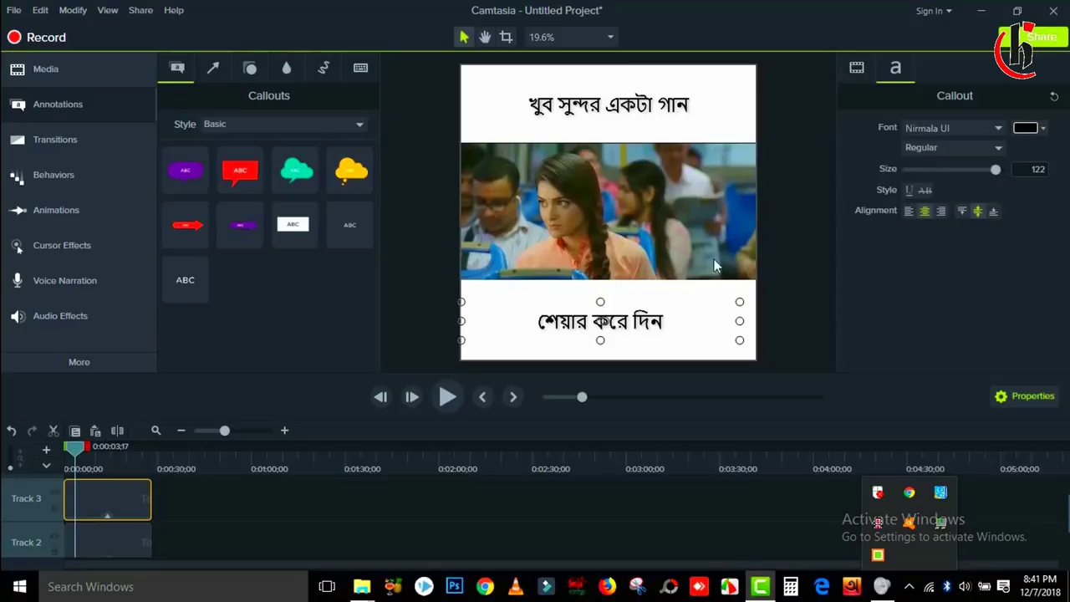
click(143, 528)
click(142, 509)
ctrl+click(128, 548)
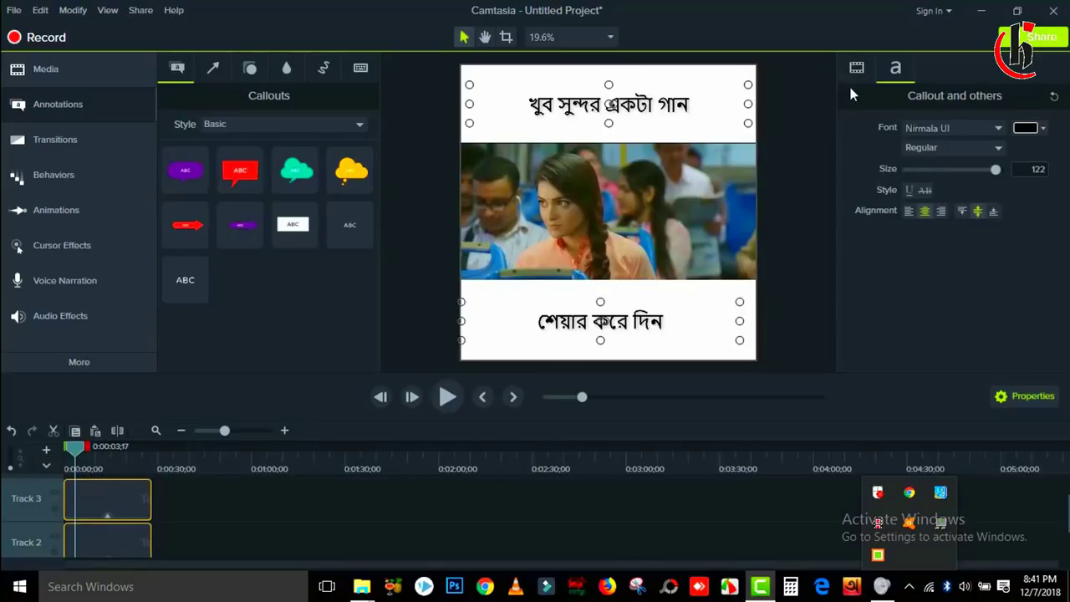
Change the callout below the video to an editing credit reading "ইডিটেড বাই" followed by the editor's full name
double_click(632, 351)
click(669, 328)
drag(669, 327, 540, 322)
drag(675, 321, 540, 318)
text(কিম)
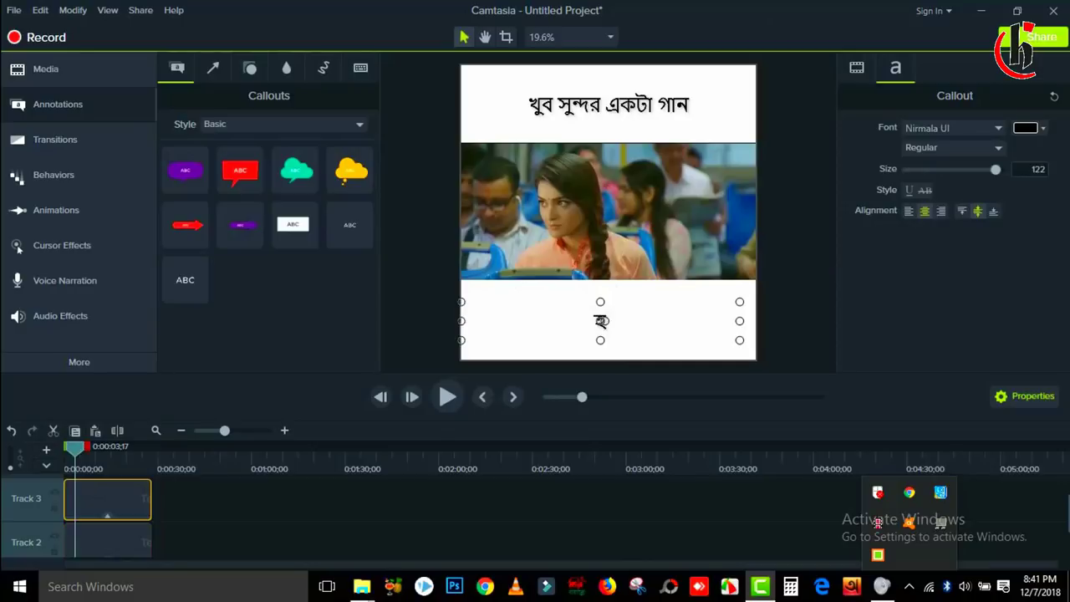
key(BackSpace)
key(BackSpace)
text(ইটি)
key(BackSpace)
key(BackSpace)
text(ন্ডি)
text(টেড বা)
text(ই হিমুন)
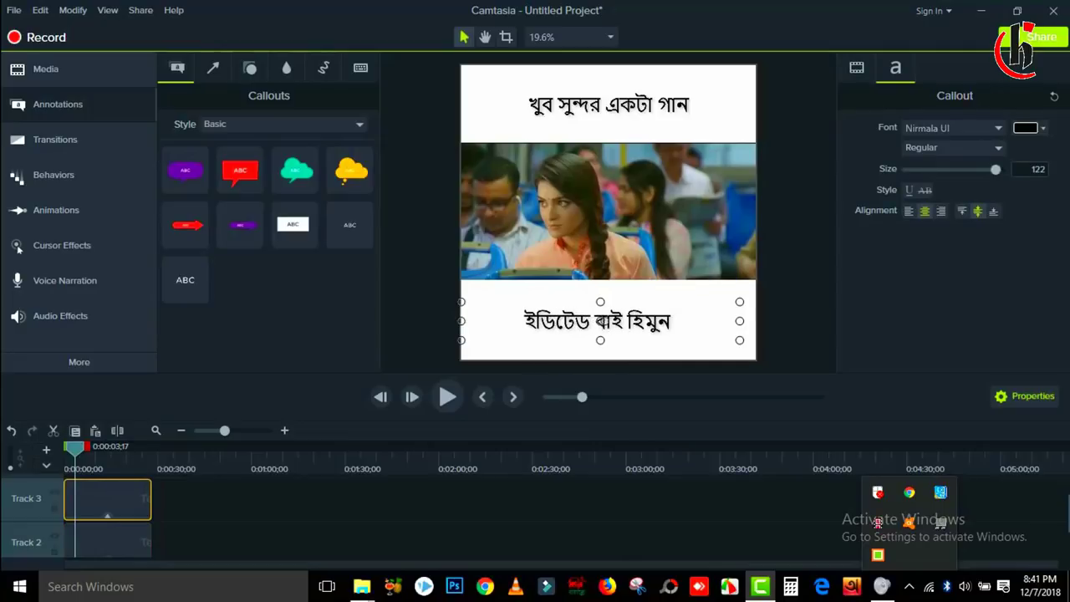
text( চাকমা)
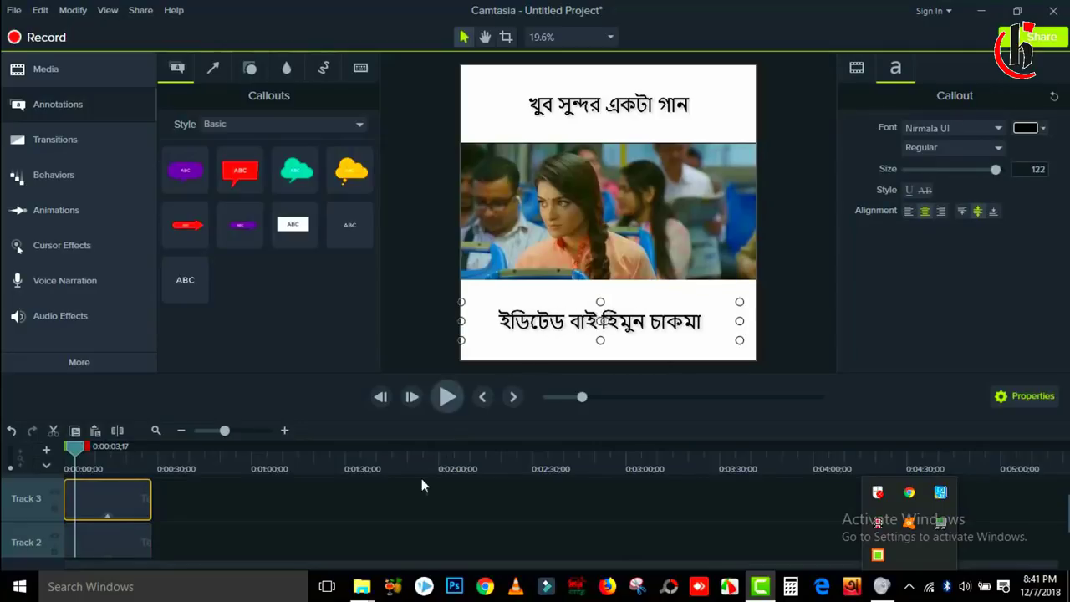
click(369, 498)
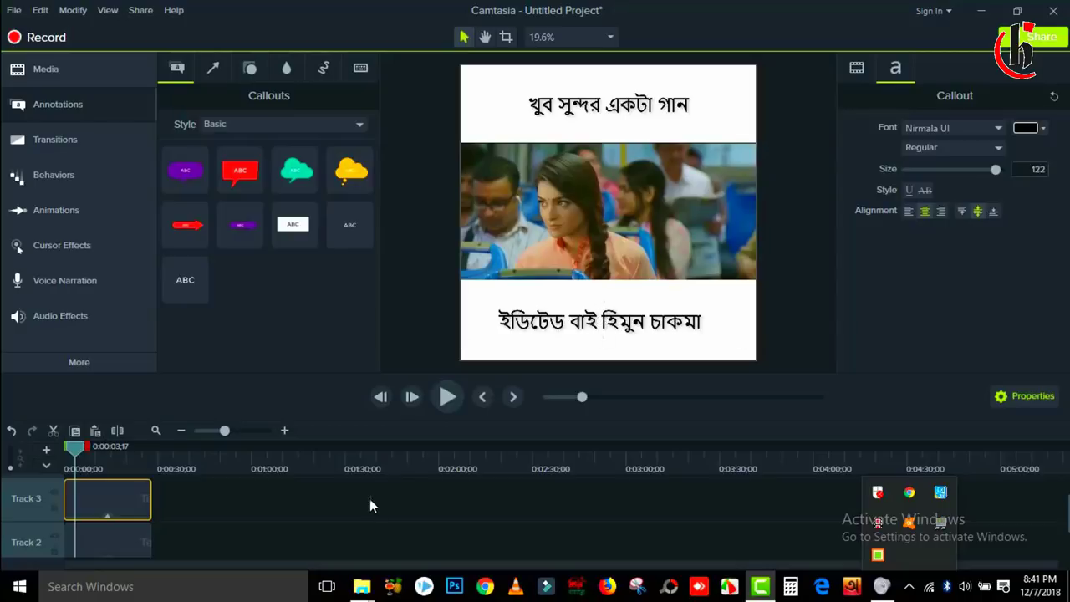
click(684, 314)
click(499, 542)
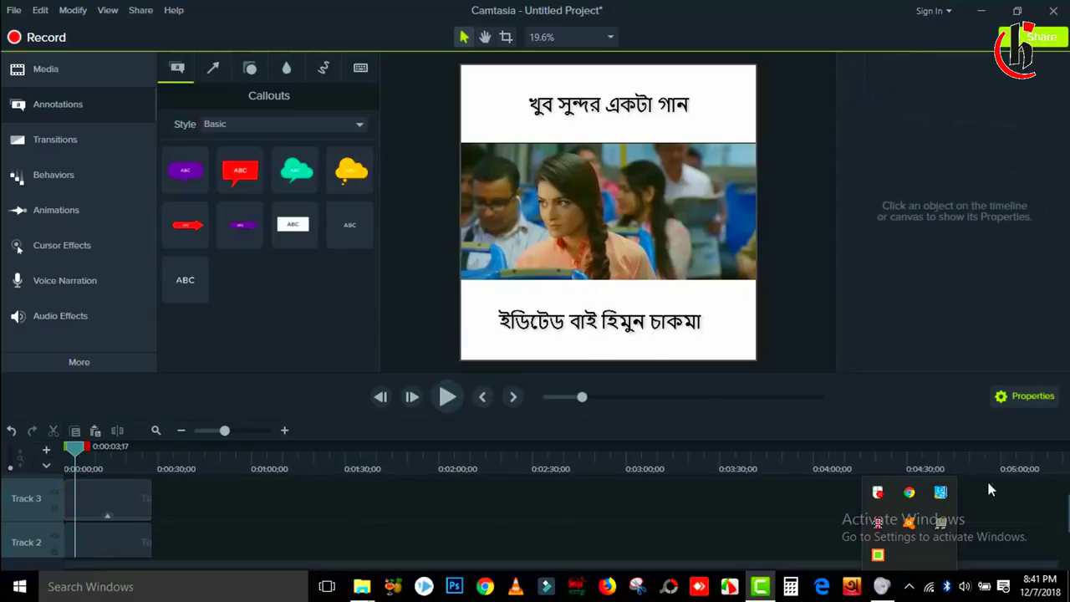
Open the audio properties of the video clip on Track 1
scroll(1066, 518, down, 1)
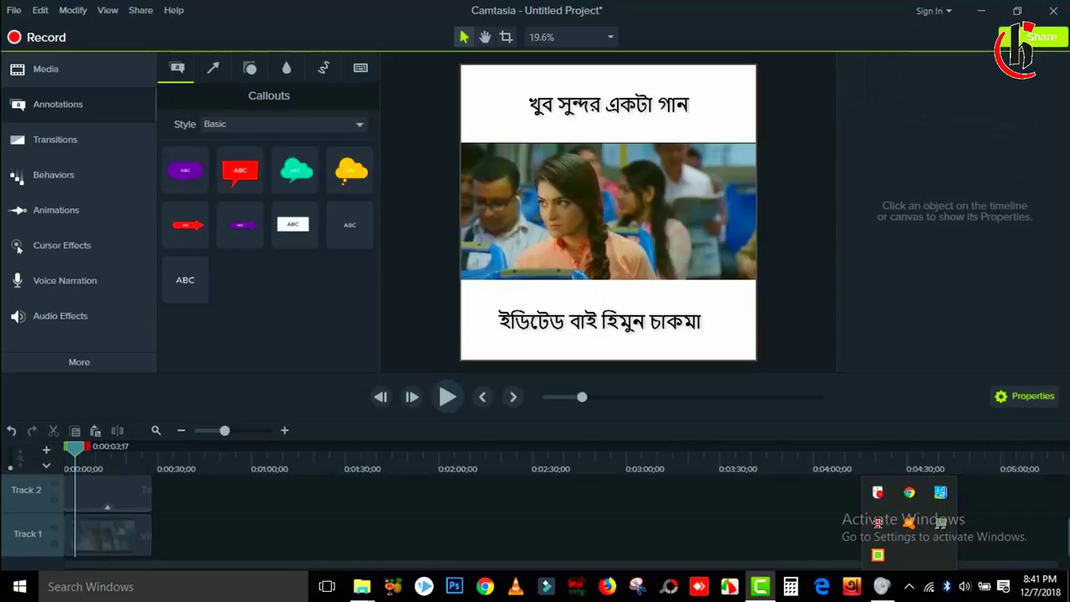
click(136, 548)
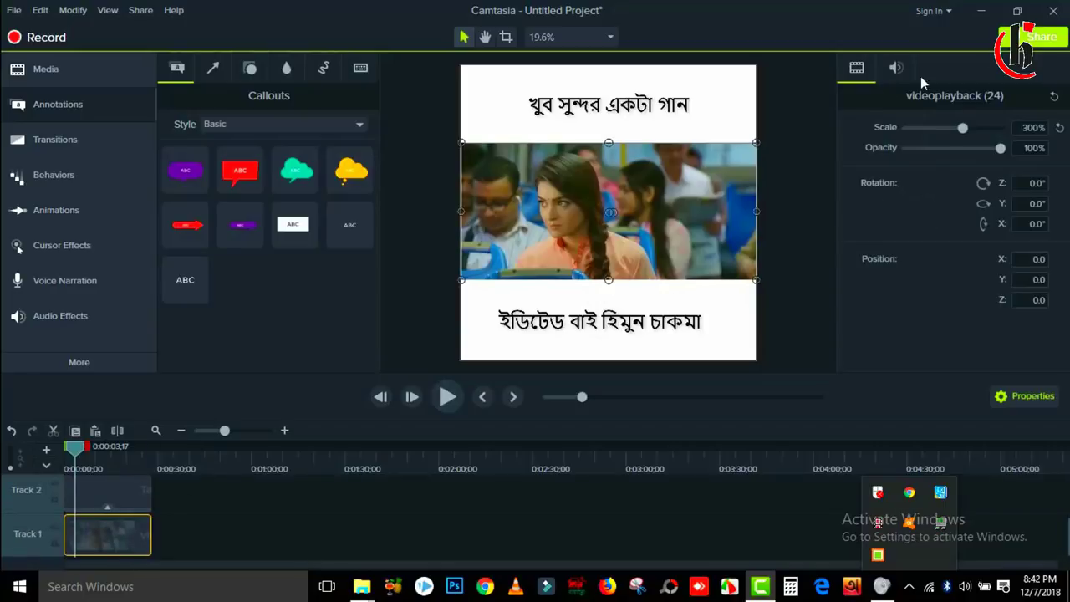
click(896, 68)
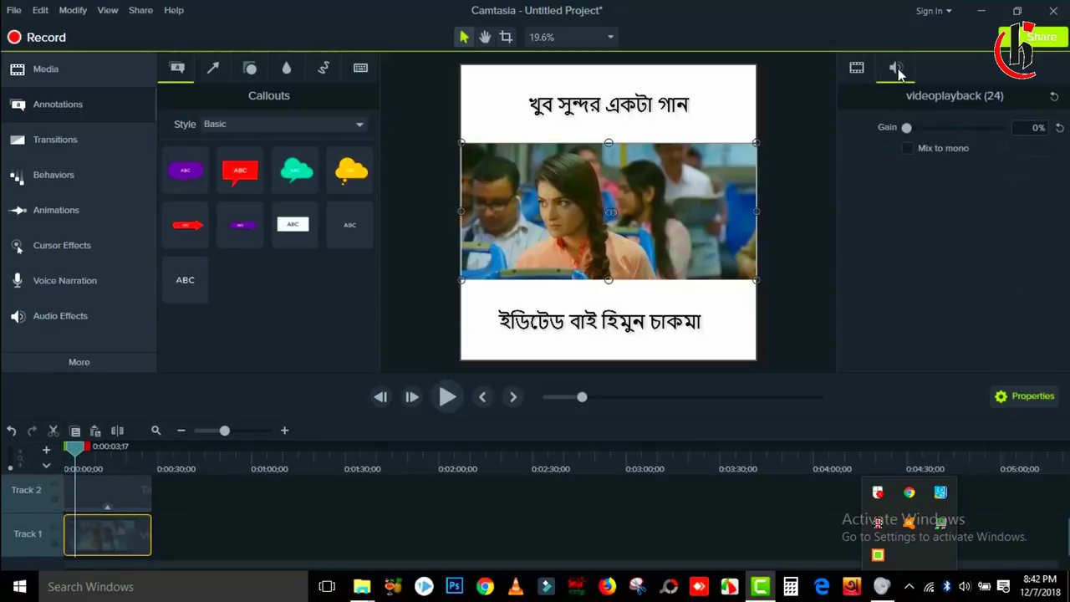
Raise the Track 1 video clip's gain to 250%, restore its audio level on the timeline, and play the clip briefly
drag(906, 129, 987, 134)
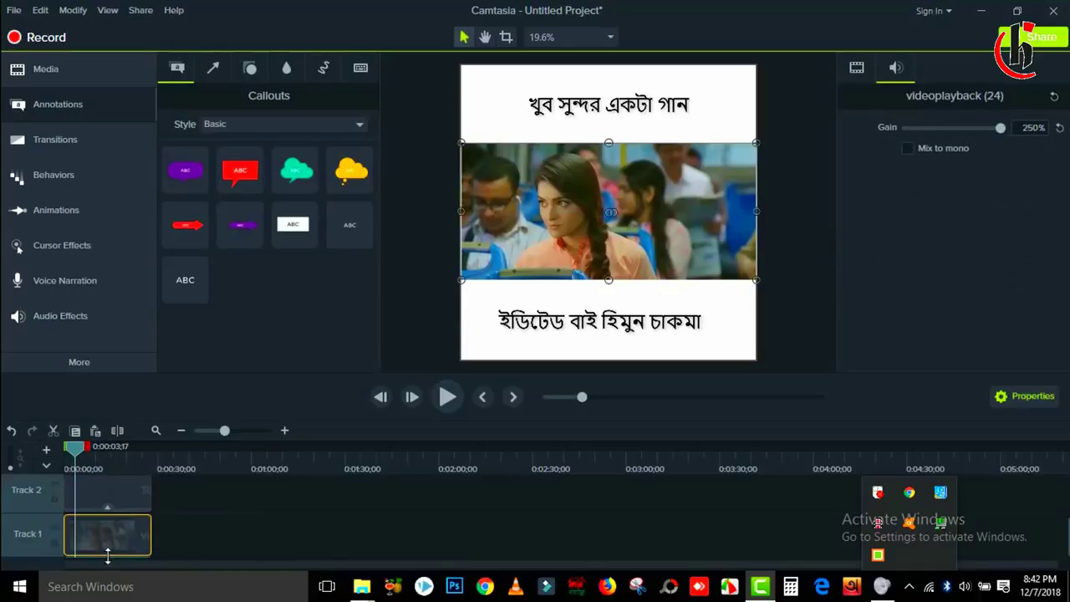
drag(107, 556, 107, 520)
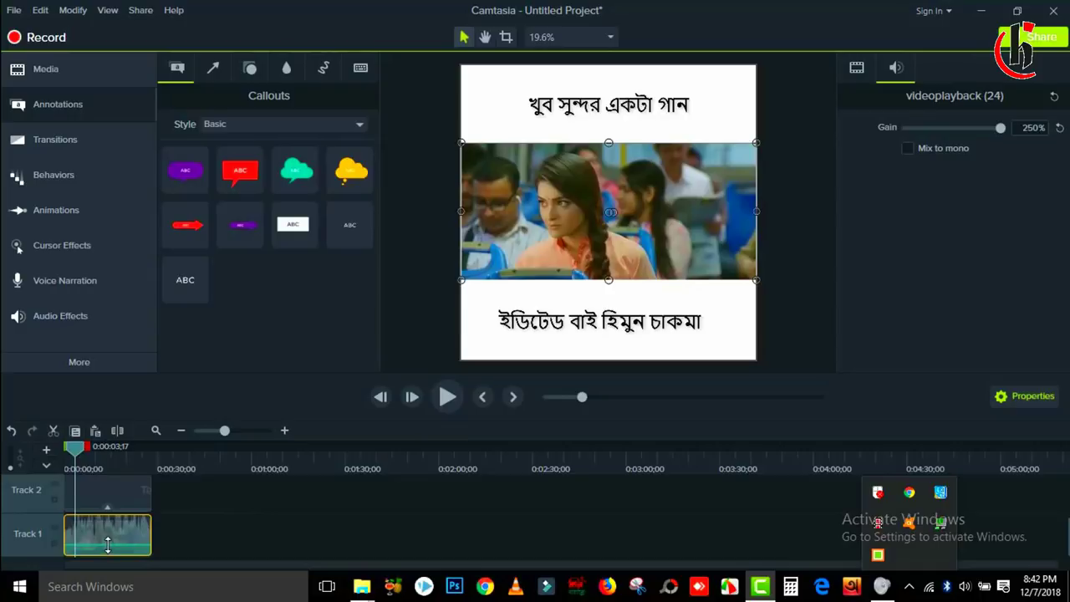
click(452, 402)
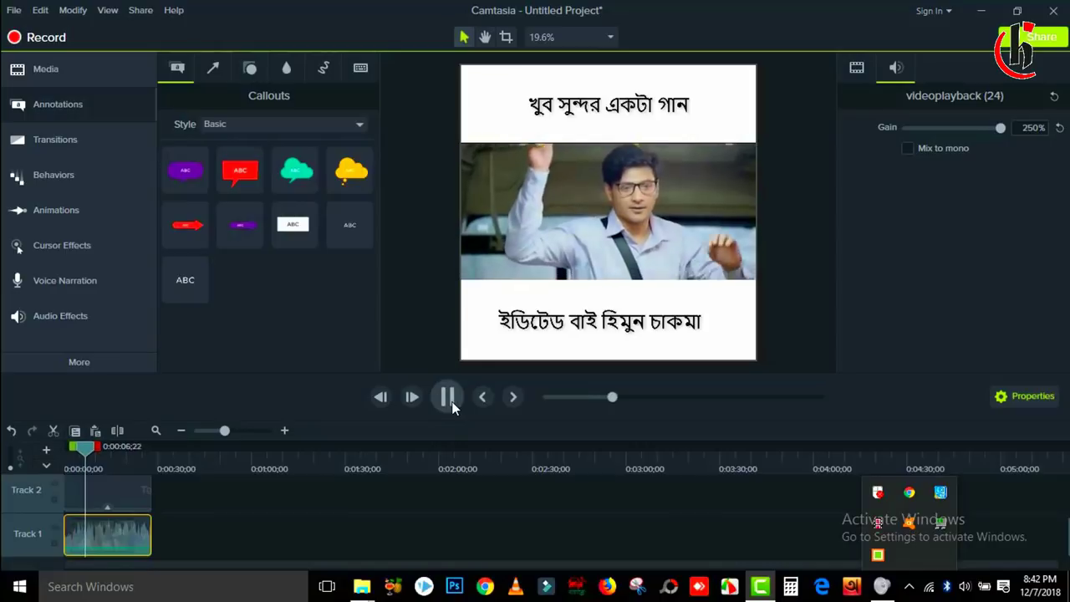
click(451, 401)
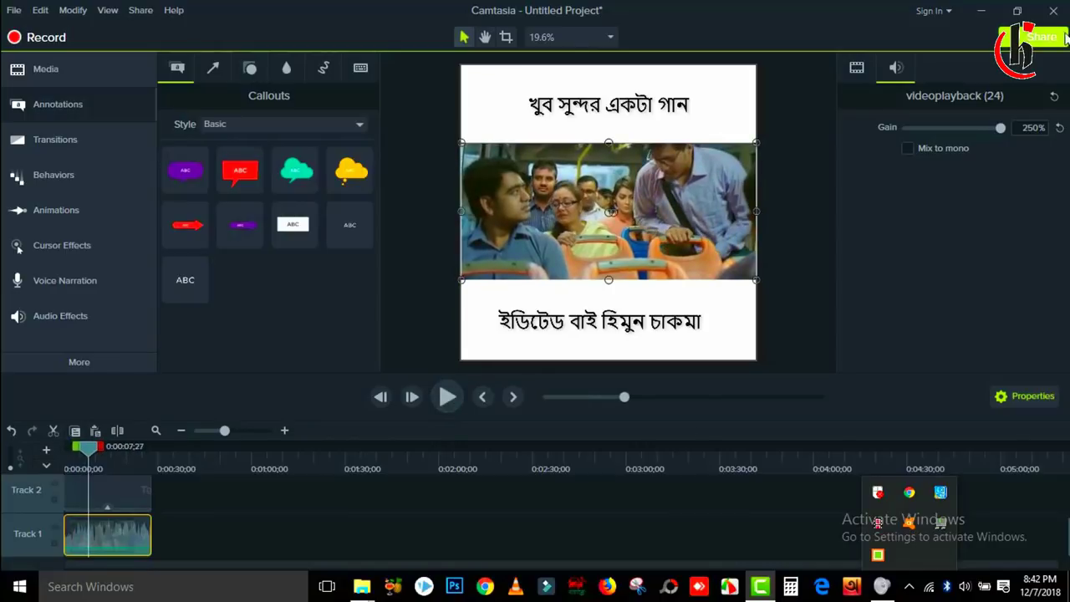
Try to export the finished video as a local file and dismiss the resulting dialog
click(1034, 39)
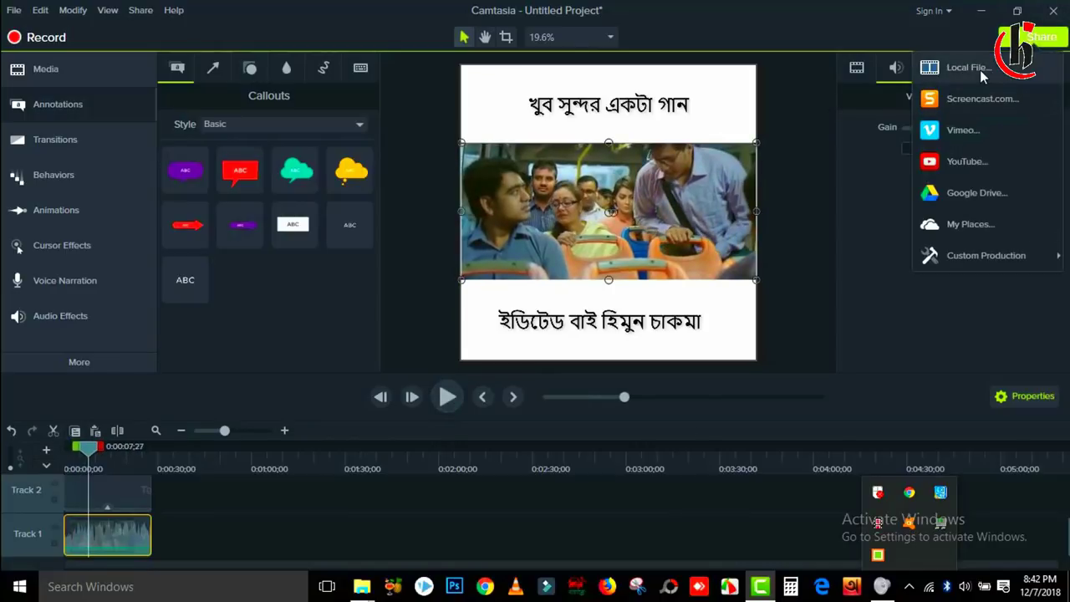
click(977, 71)
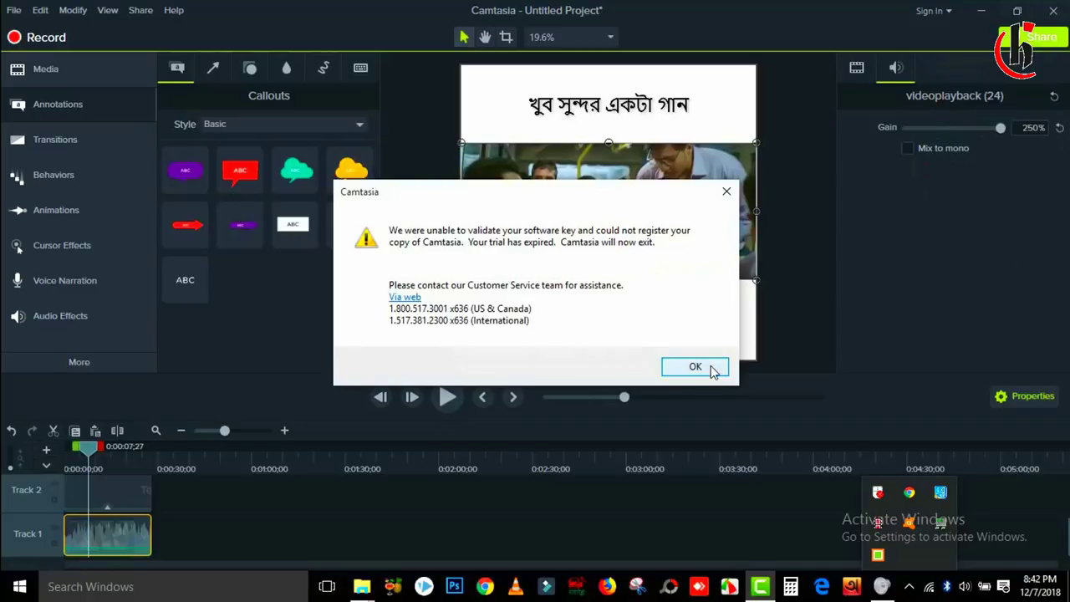
click(726, 192)
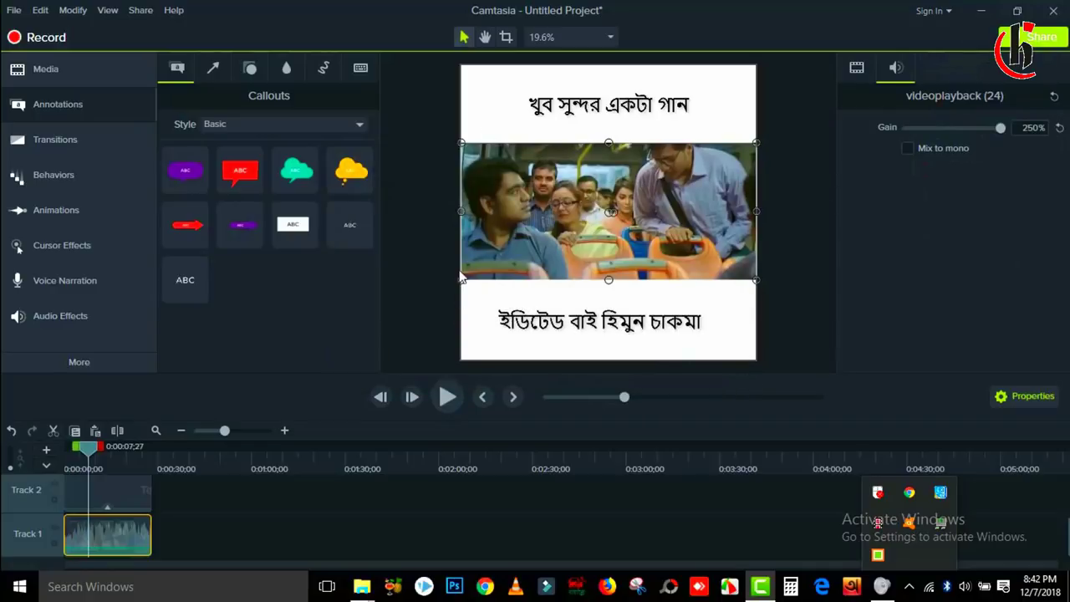